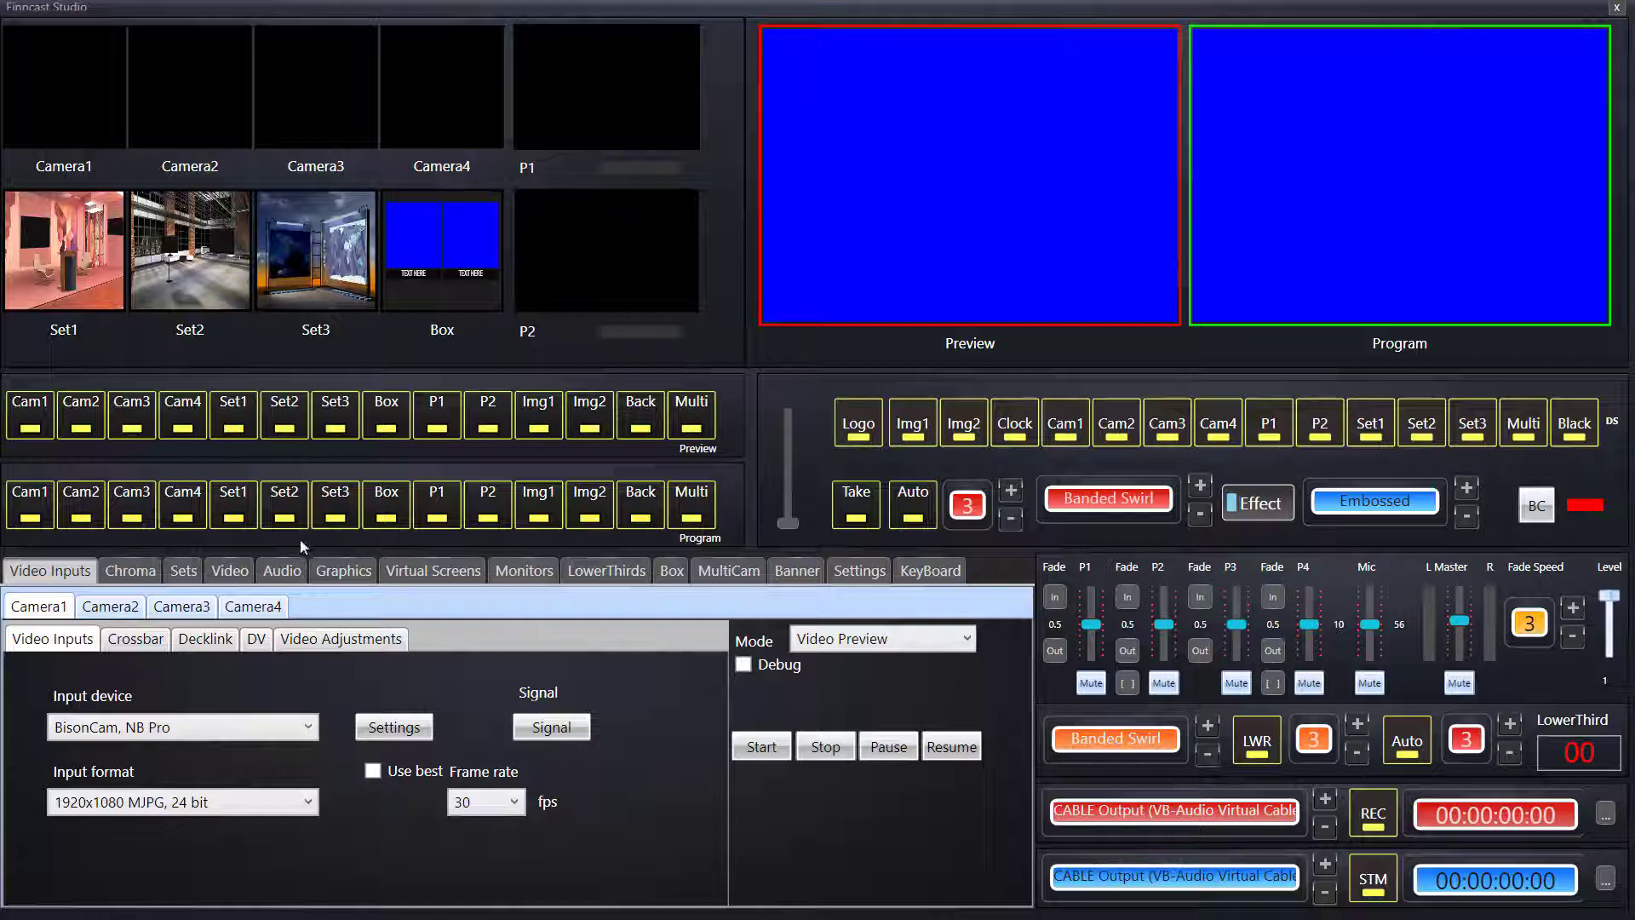
Step: Show the clip players and lower the master Level and P1 audio level to 0.1
click(230, 574)
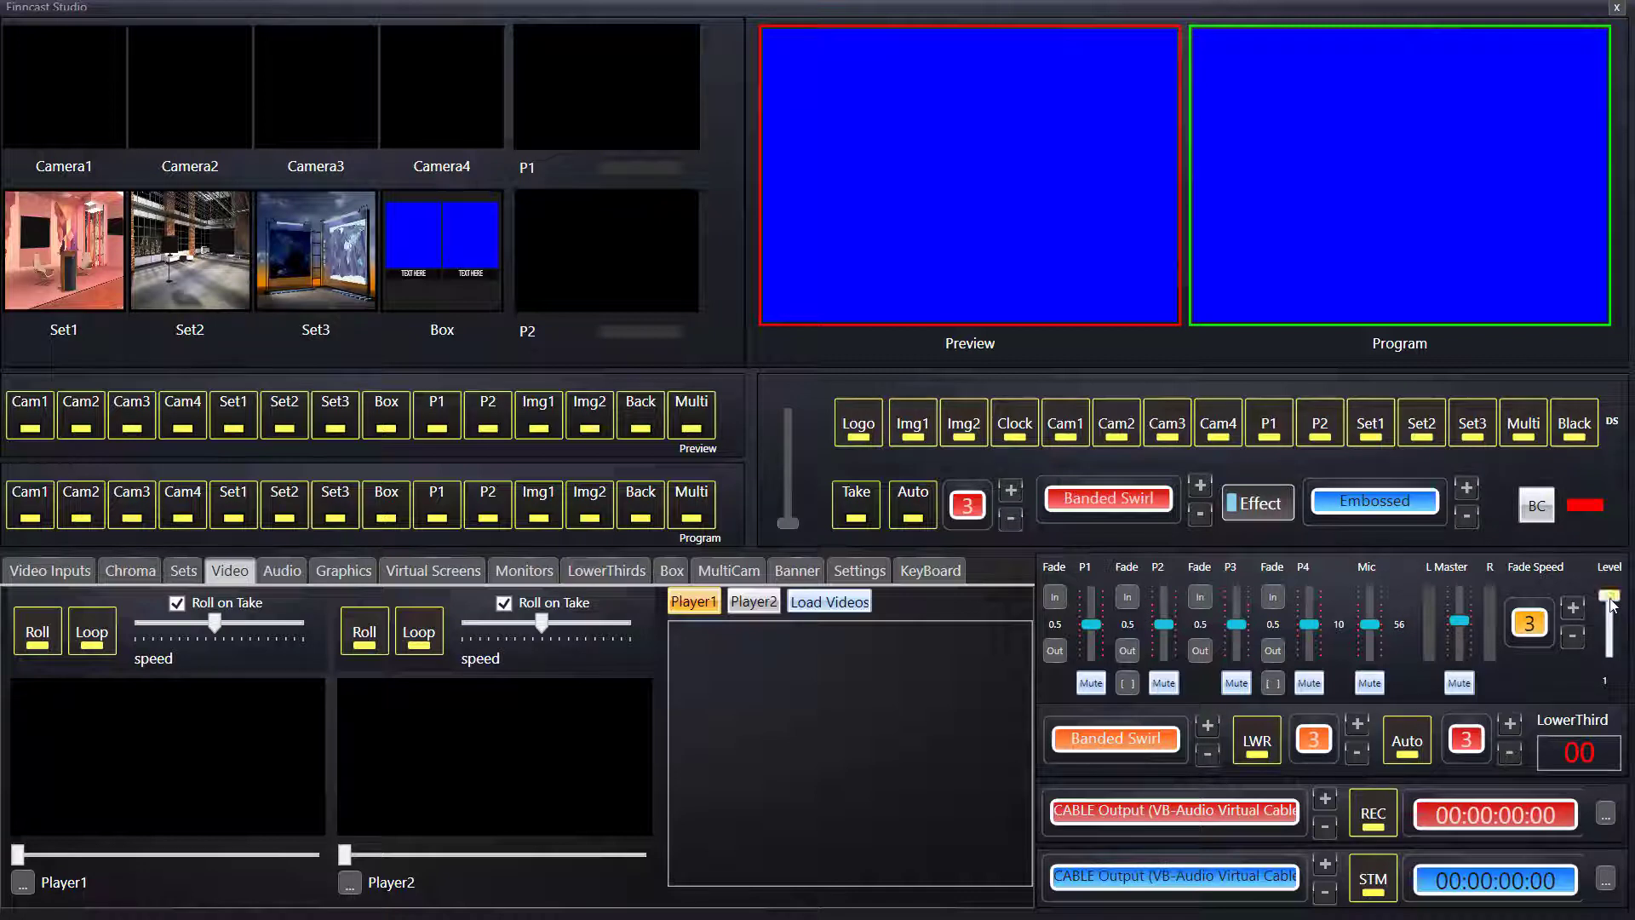
drag(1611, 603, 1616, 661)
drag(1091, 624, 1172, 656)
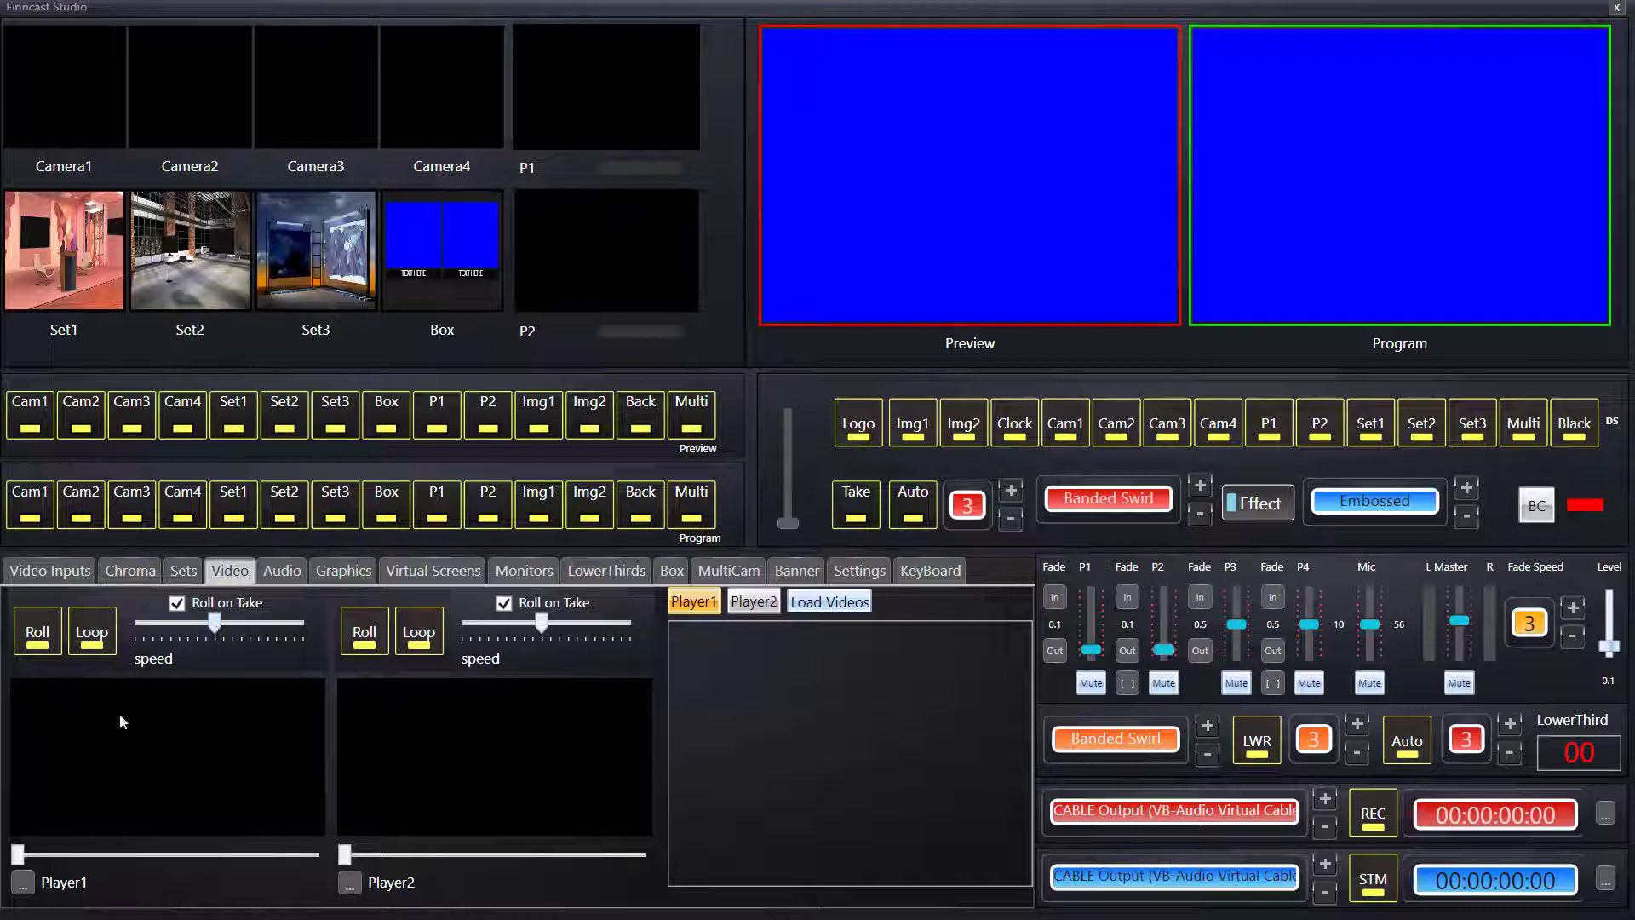
Step: Load the Simtouch presenter clip into Player1 and list the Desktop's videos in the playlist
click(23, 884)
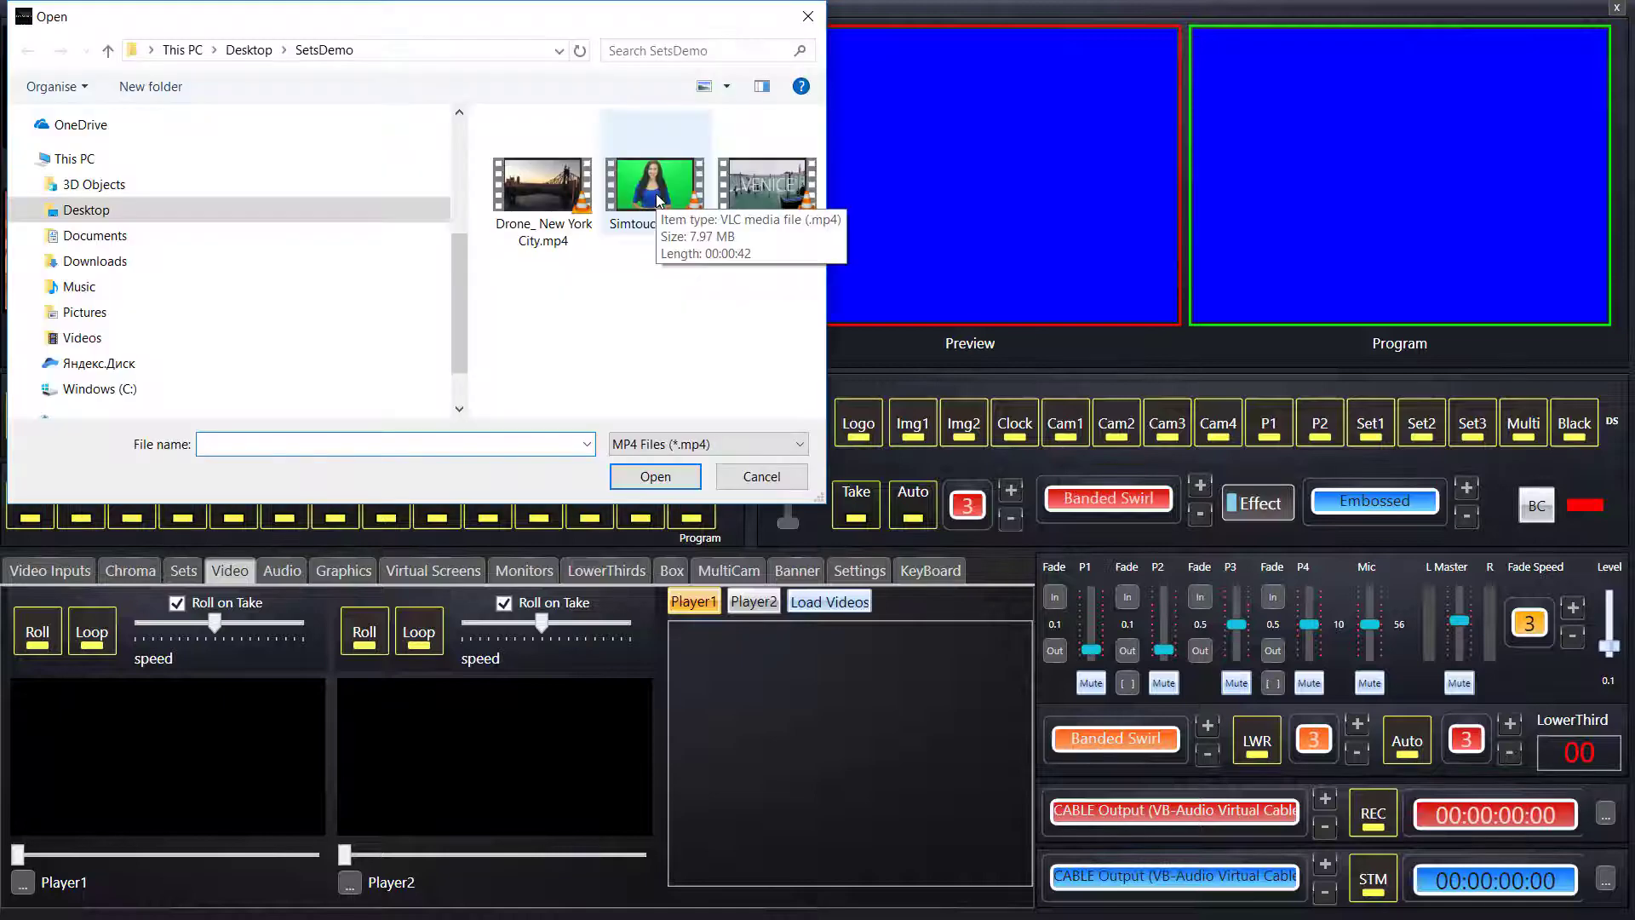
double_click(656, 200)
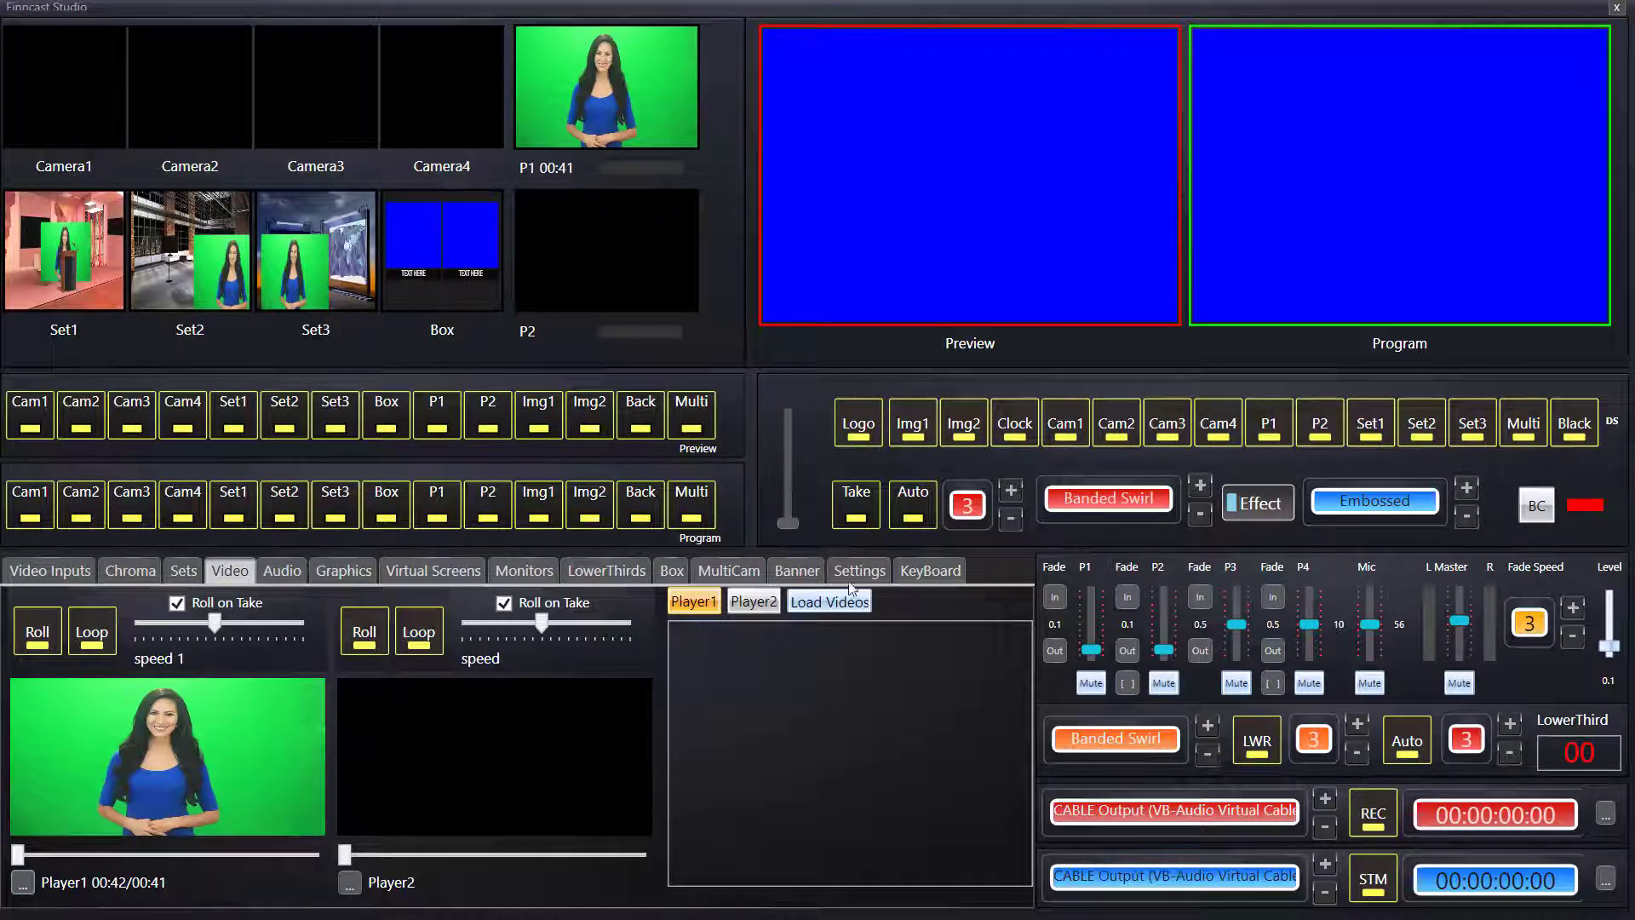
click(833, 604)
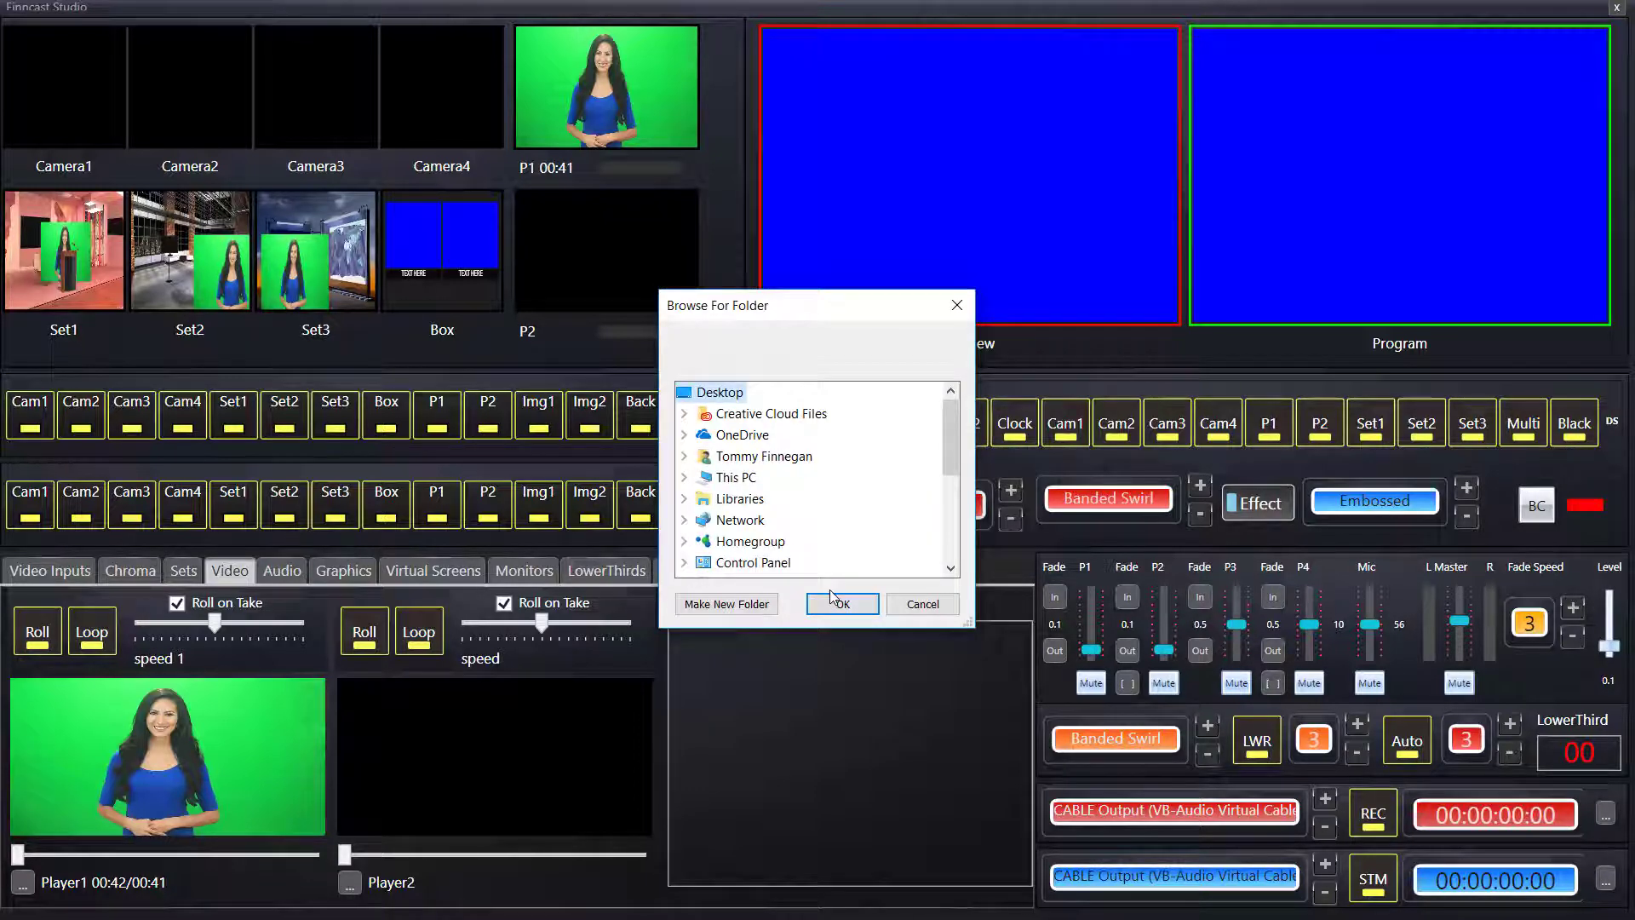
click(837, 604)
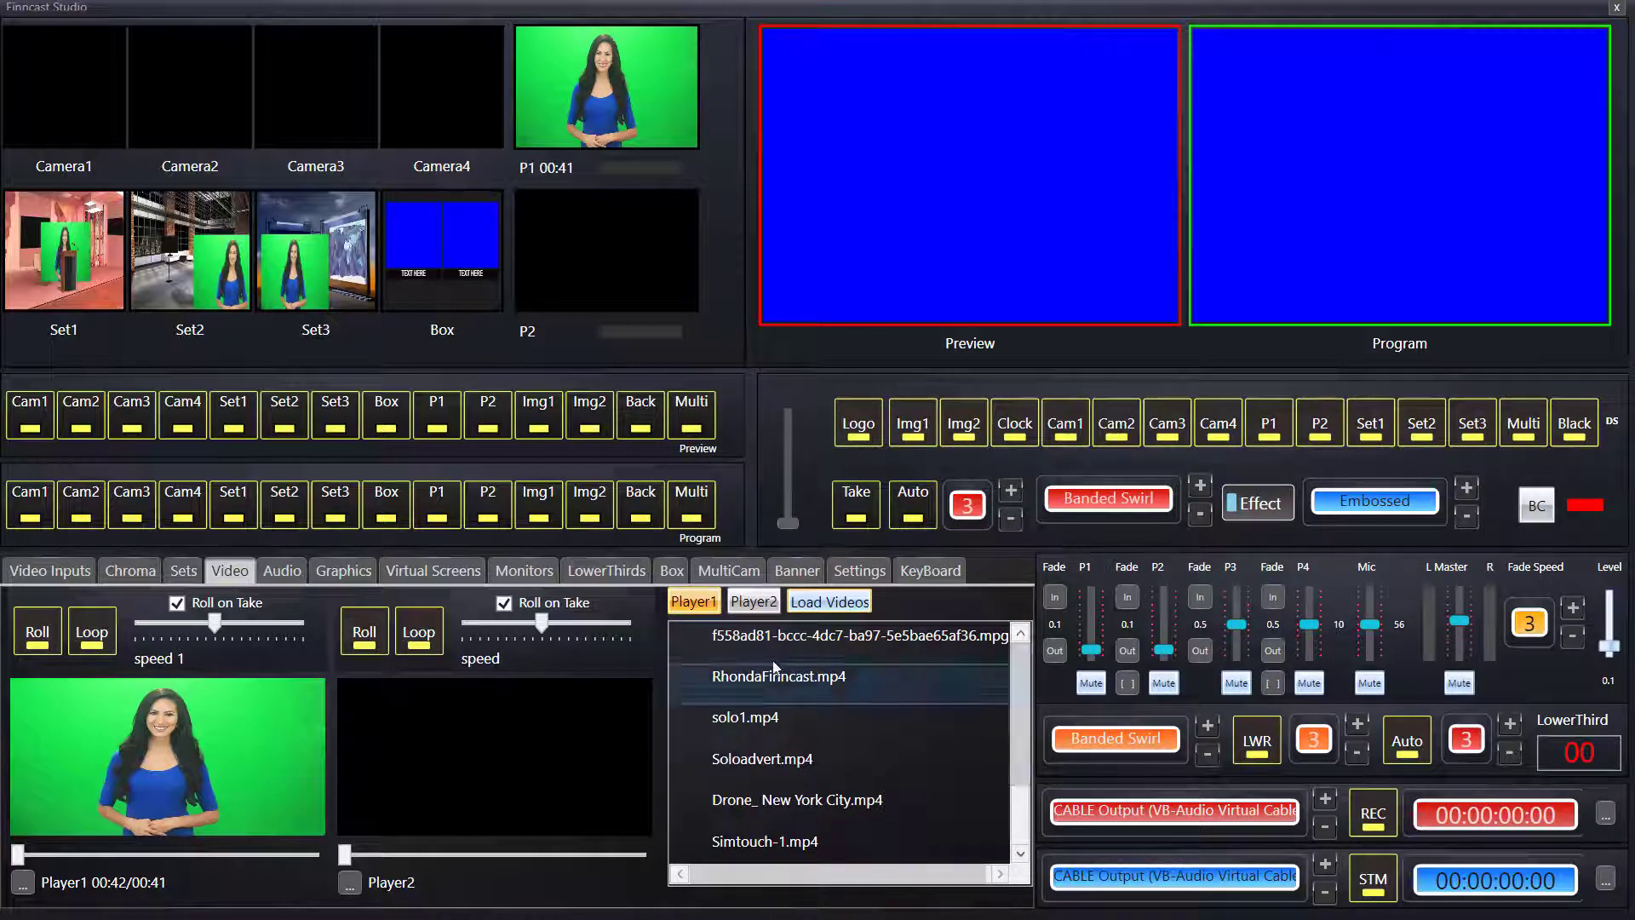
Step: Target Player2 and load Venice.mp4 from the clip list so its gondolas show
click(753, 602)
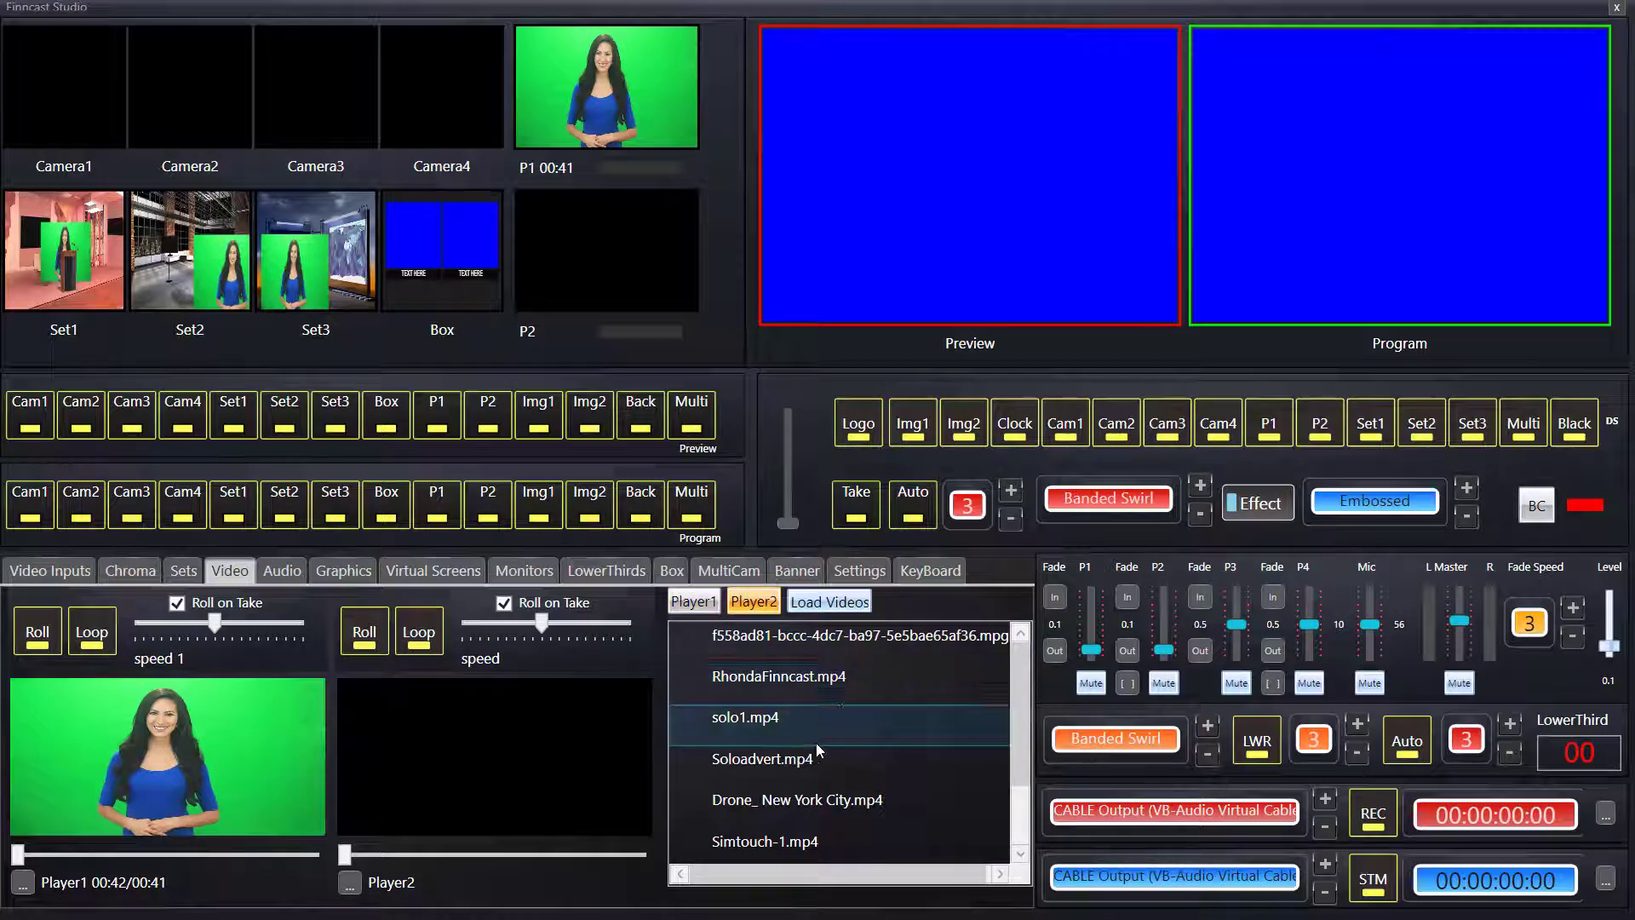
click(870, 808)
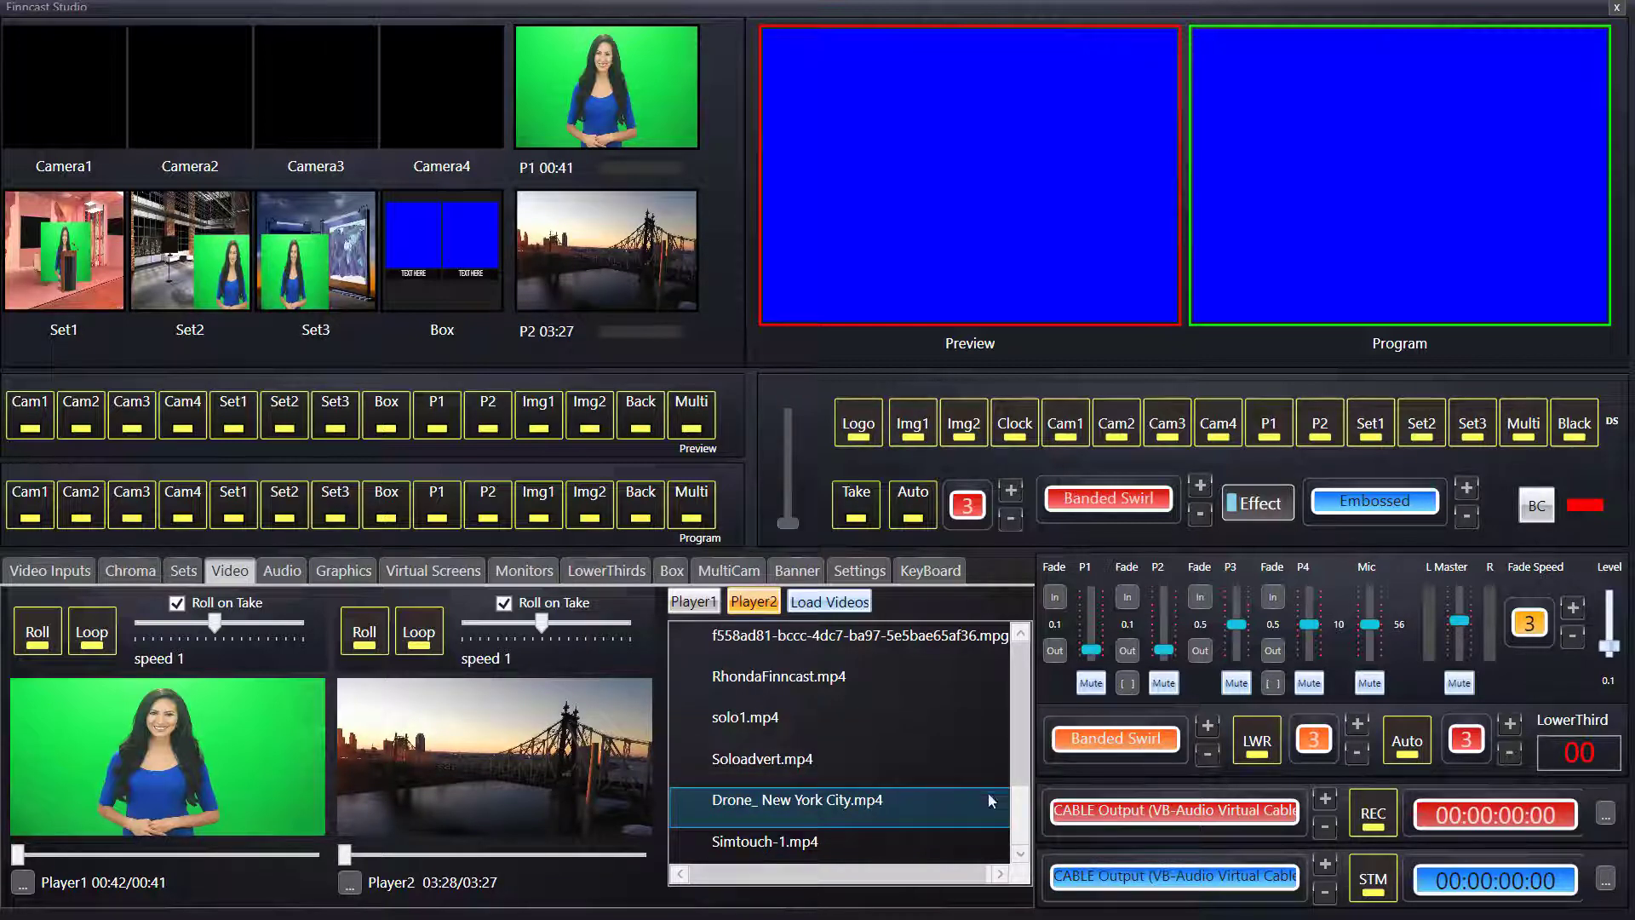
click(1021, 854)
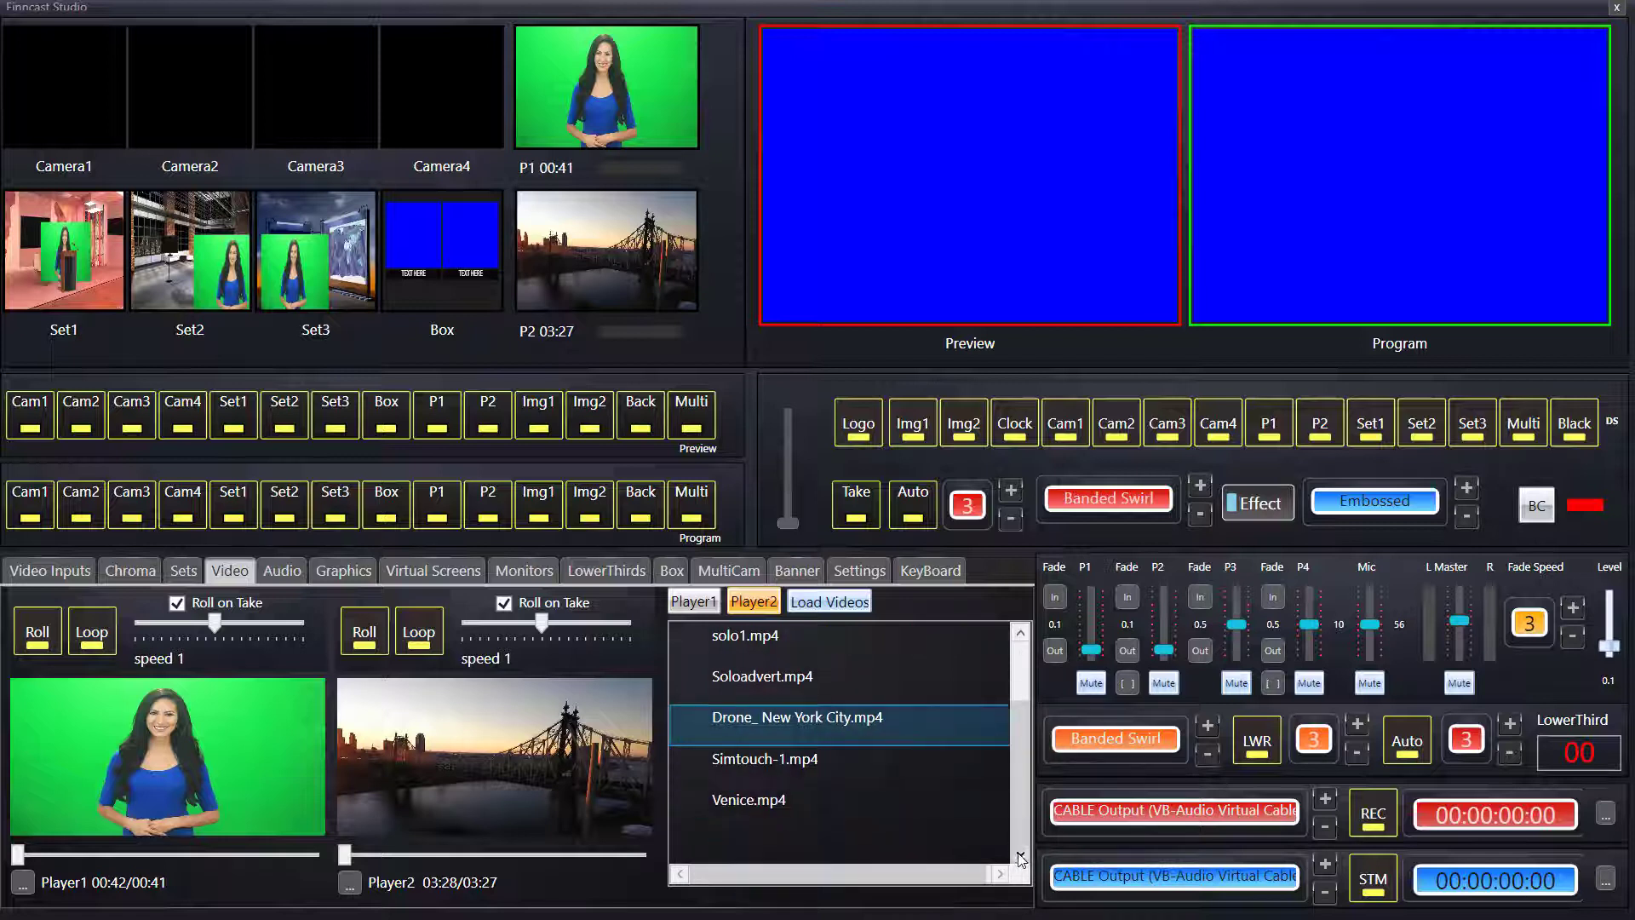
click(755, 805)
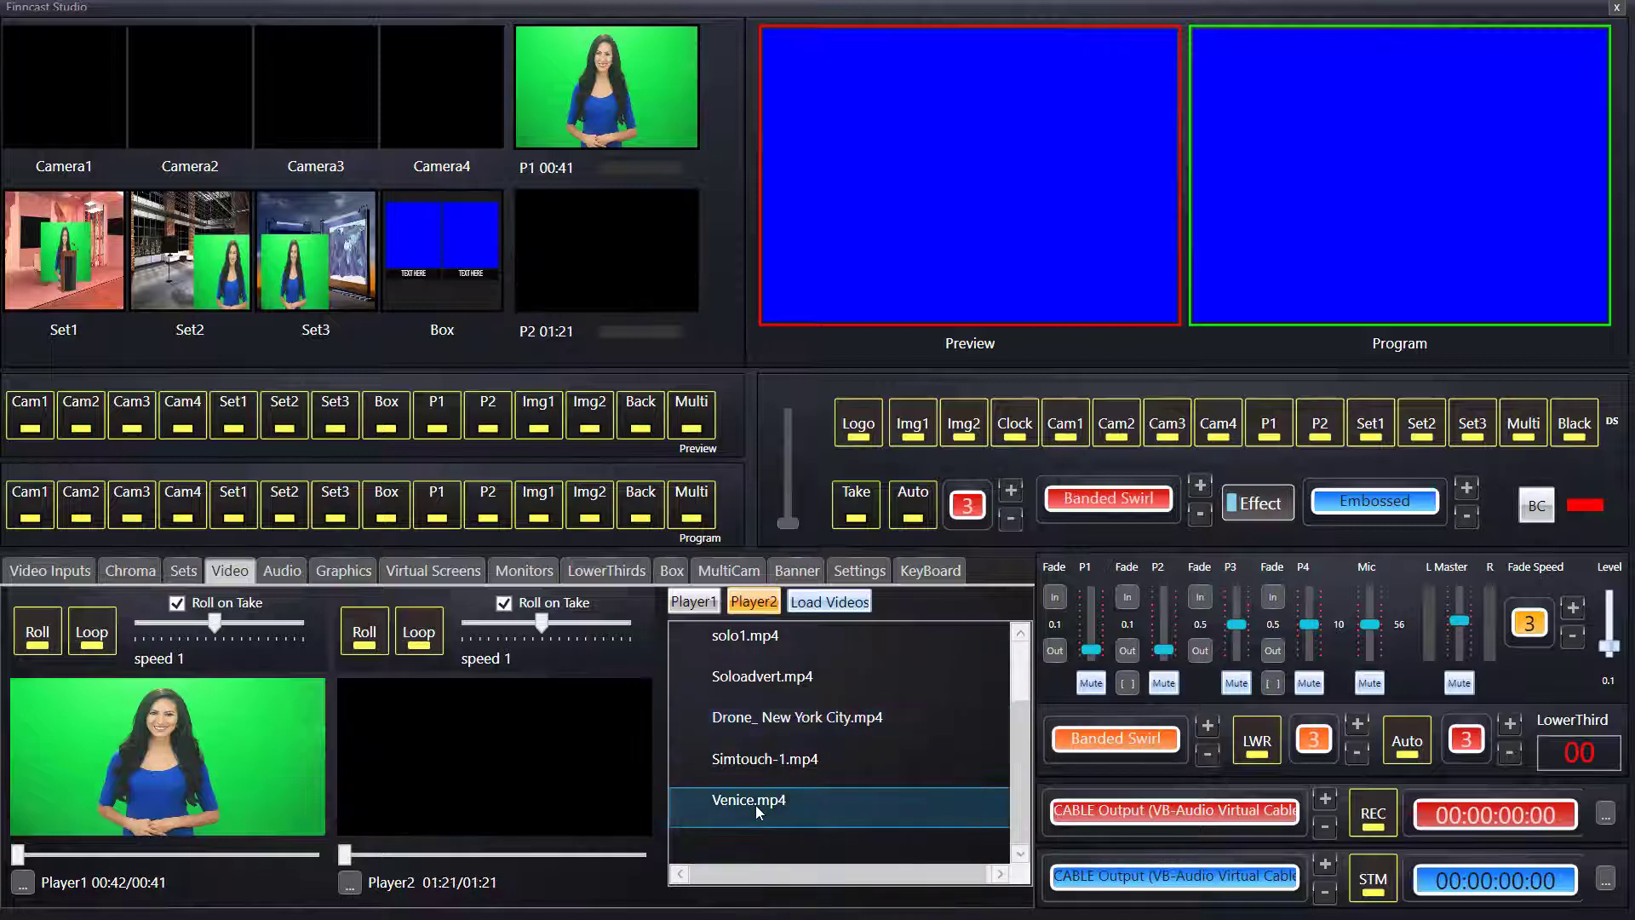
click(355, 855)
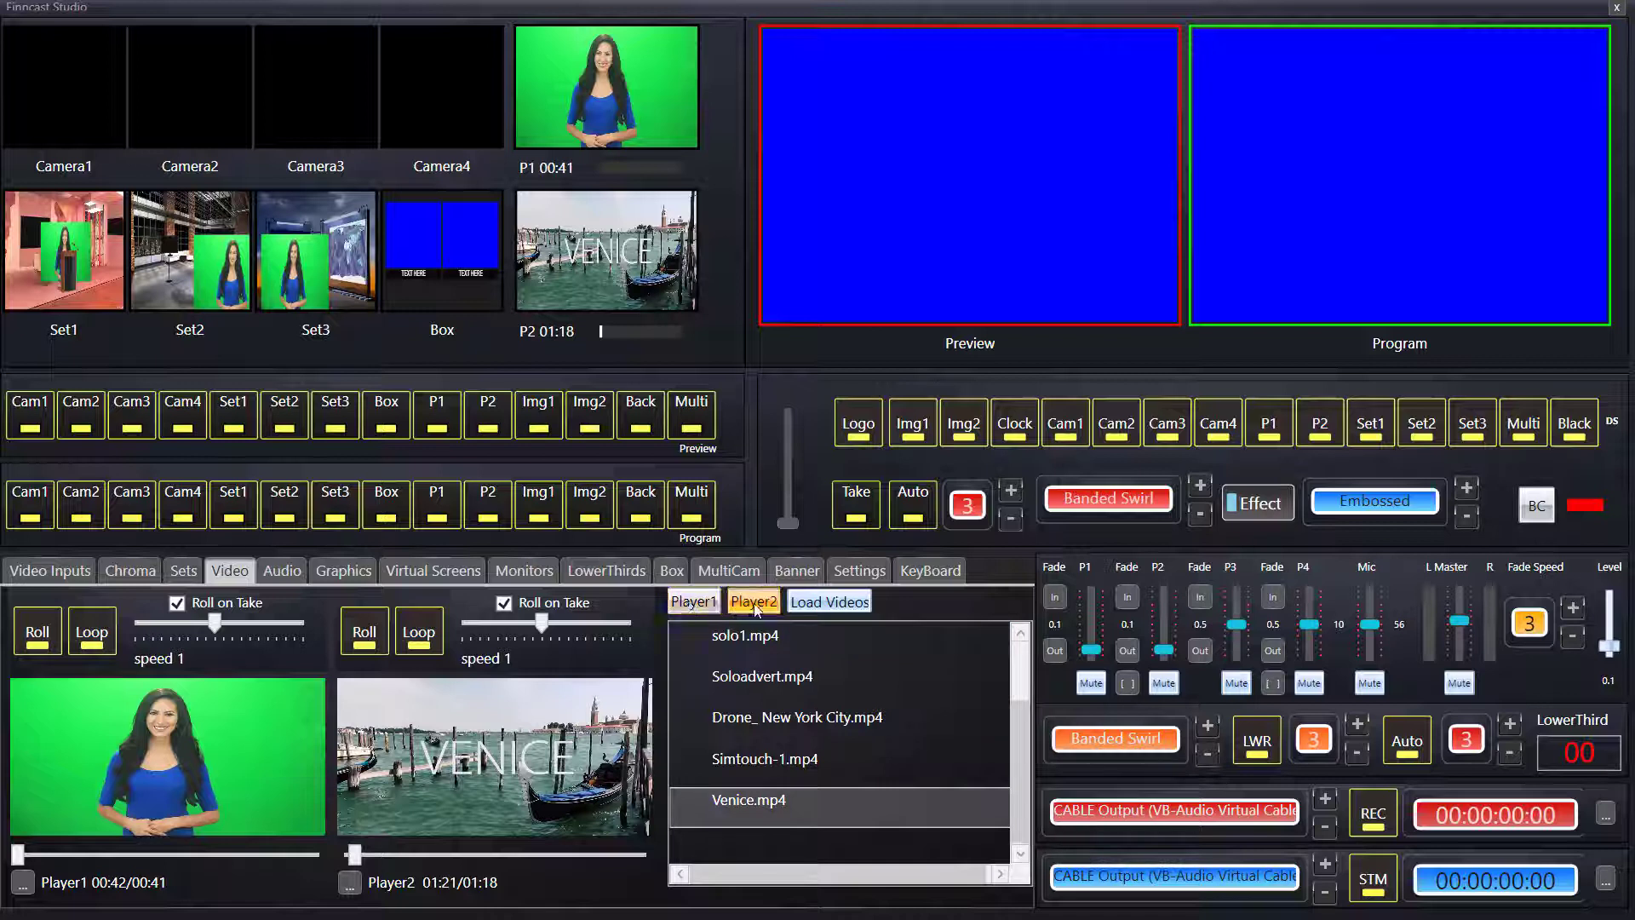
Step: Load Drone_ New York City.mp4 into Player1, then return Player2 to Venice.mp4 after trying solo1.mp4
click(700, 606)
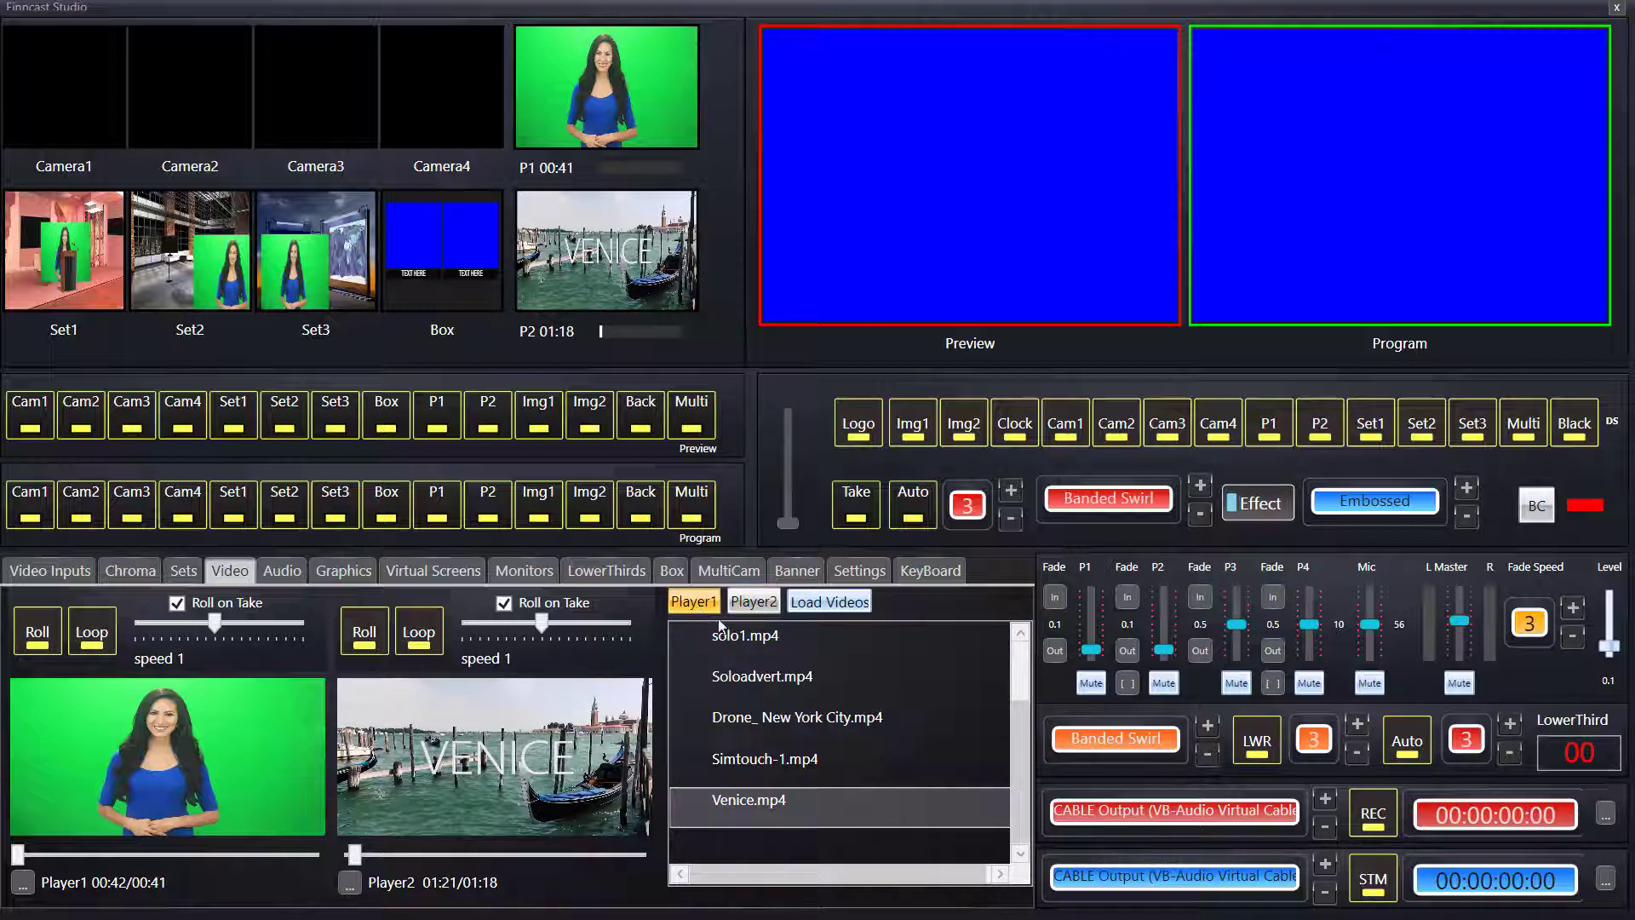
double_click(845, 726)
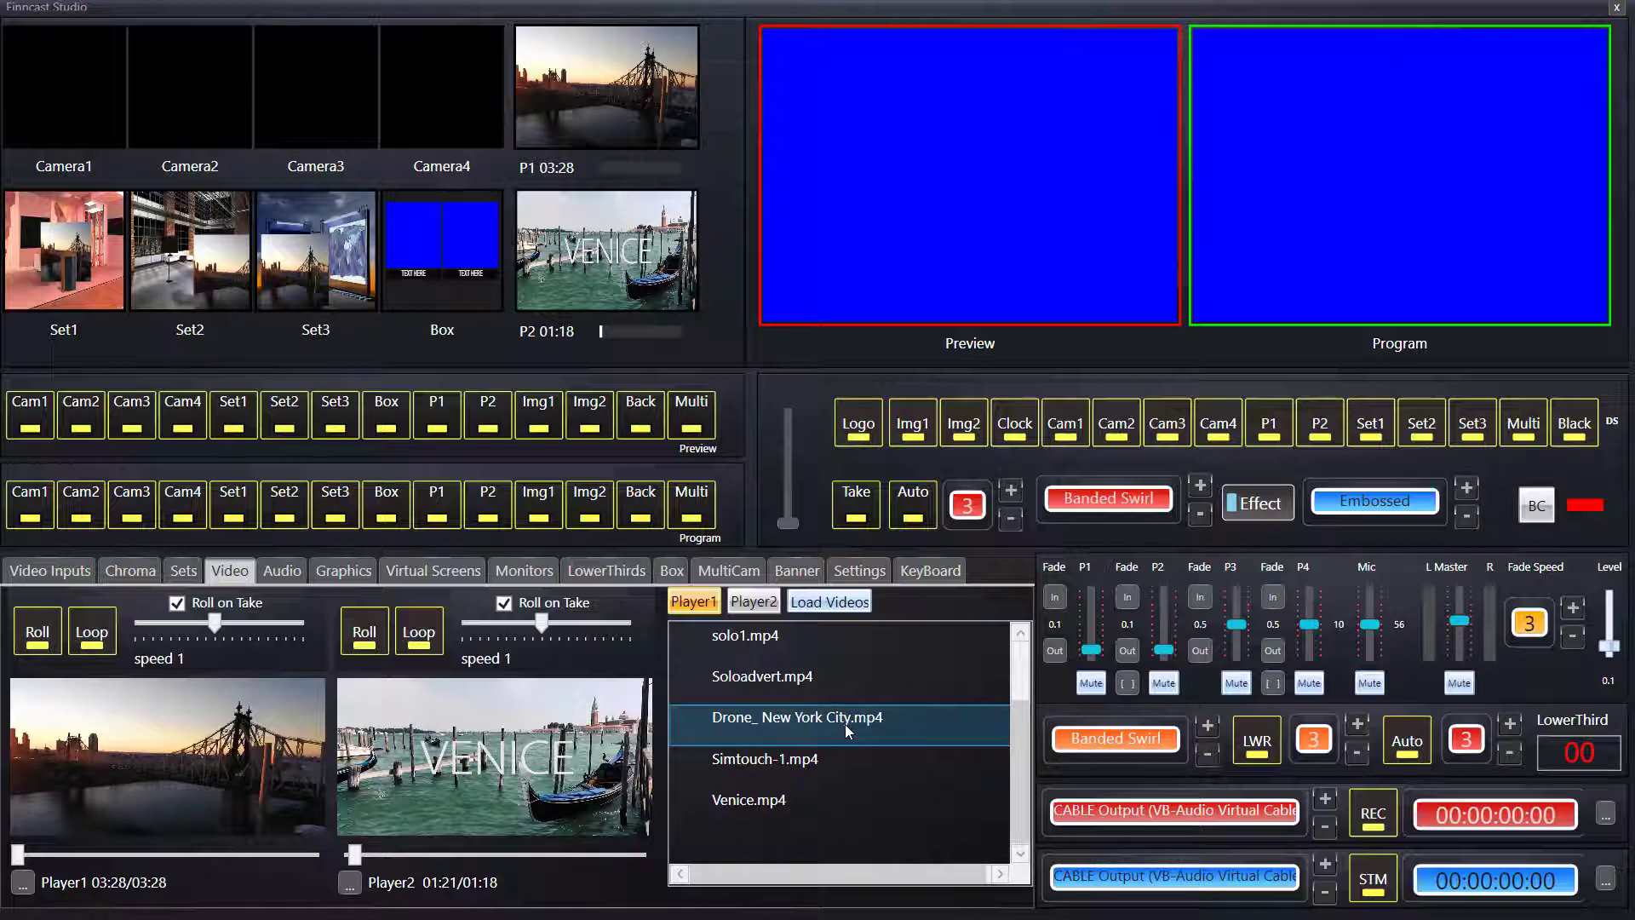
click(754, 601)
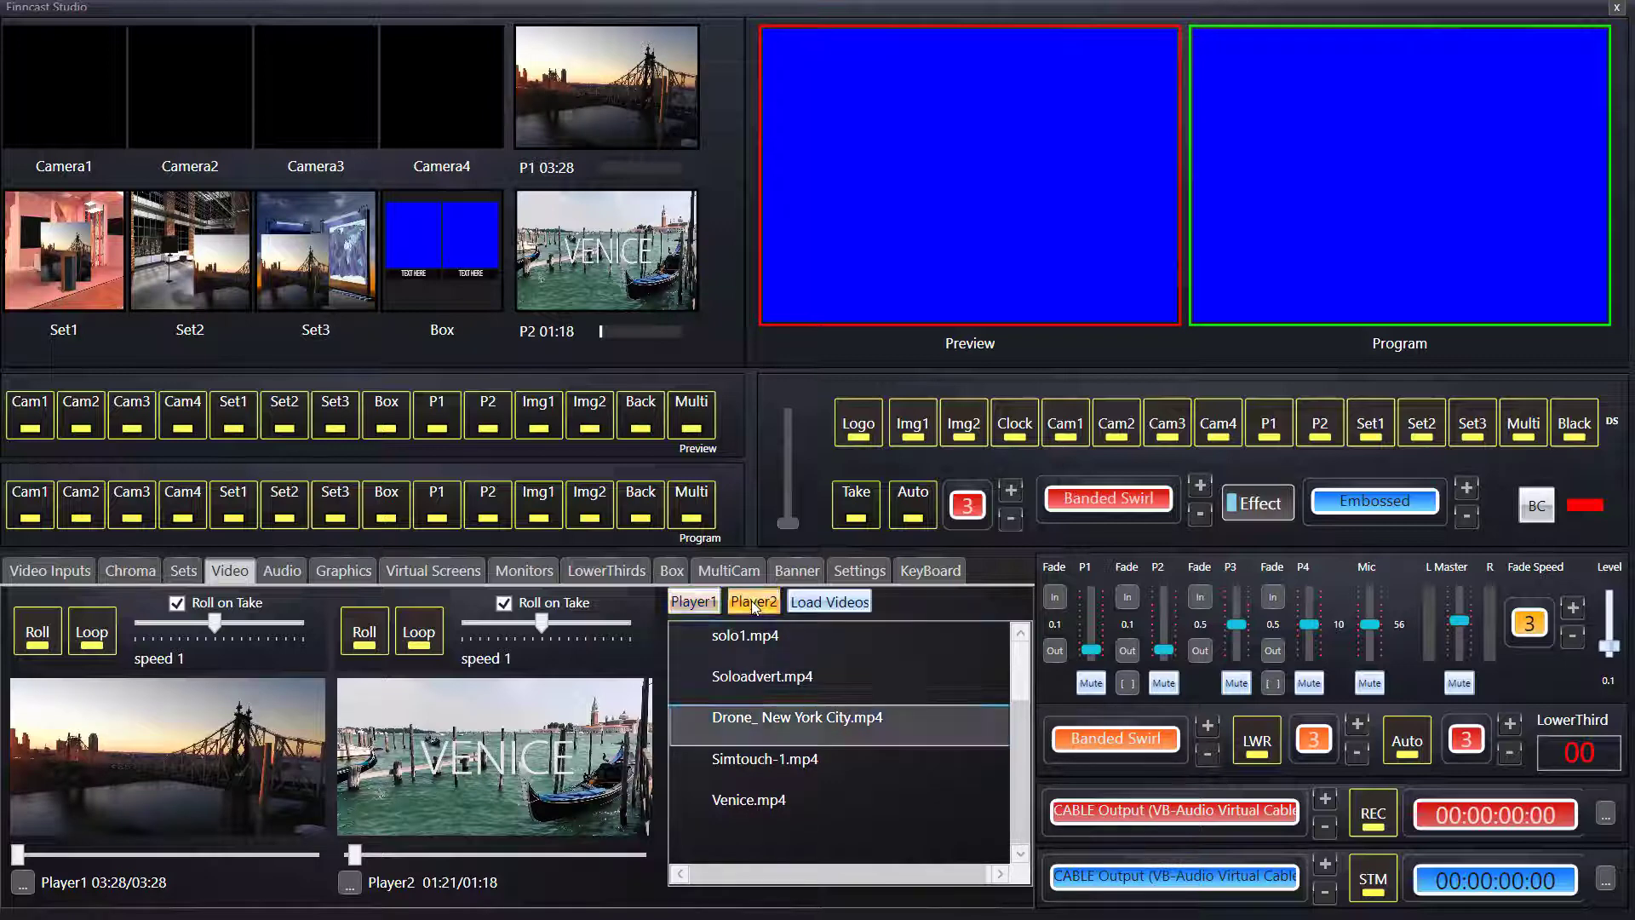
click(804, 636)
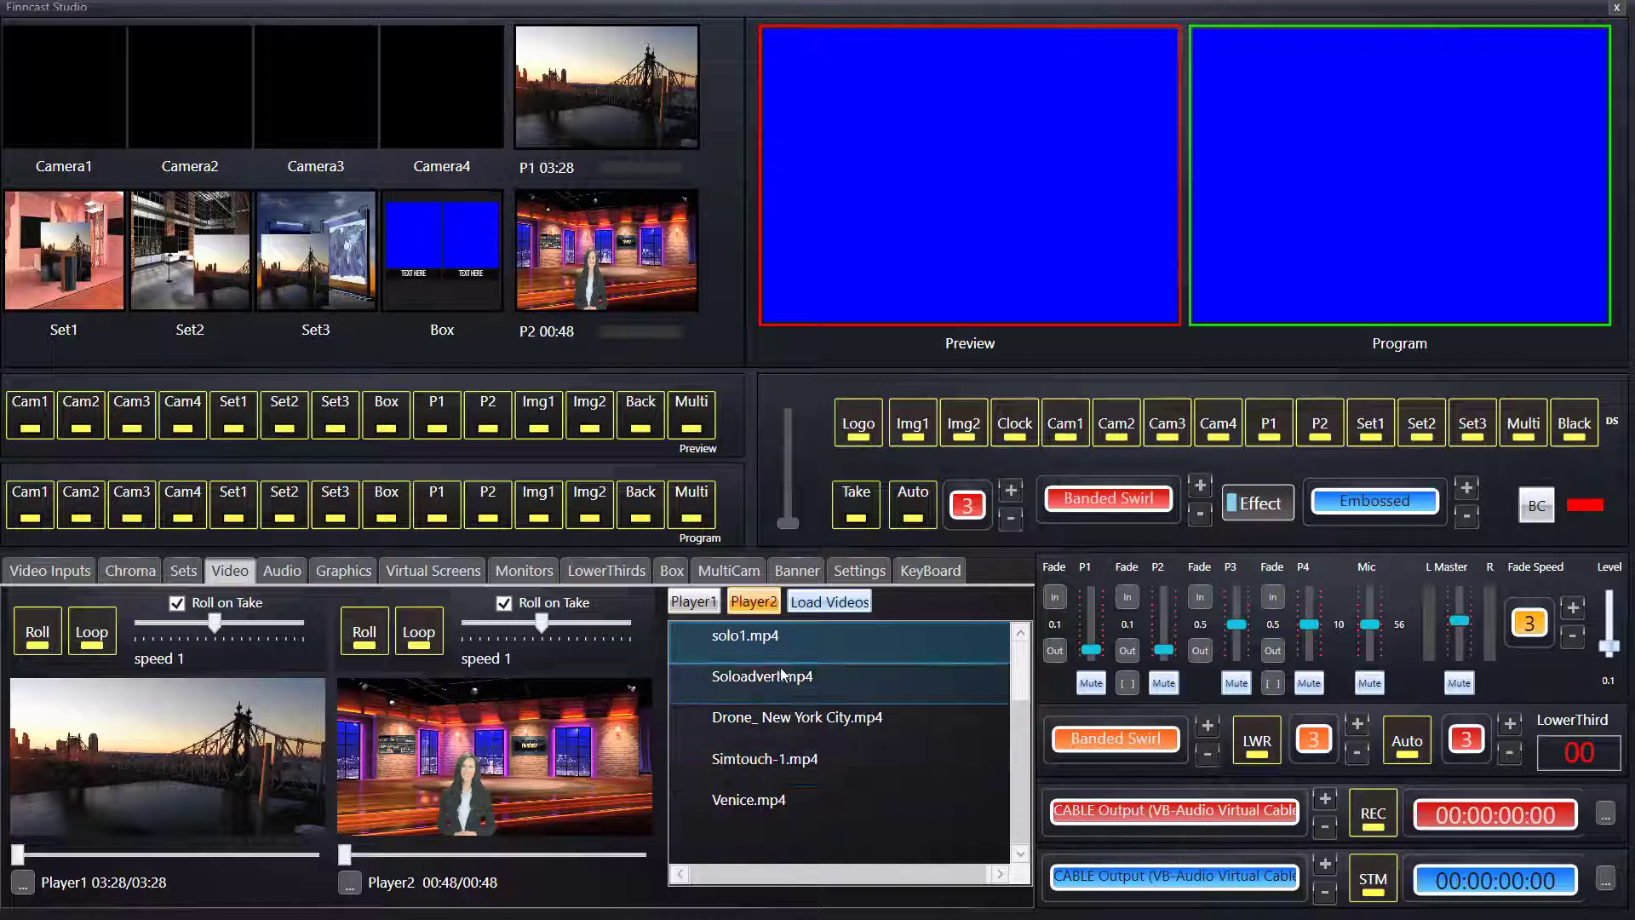
click(748, 805)
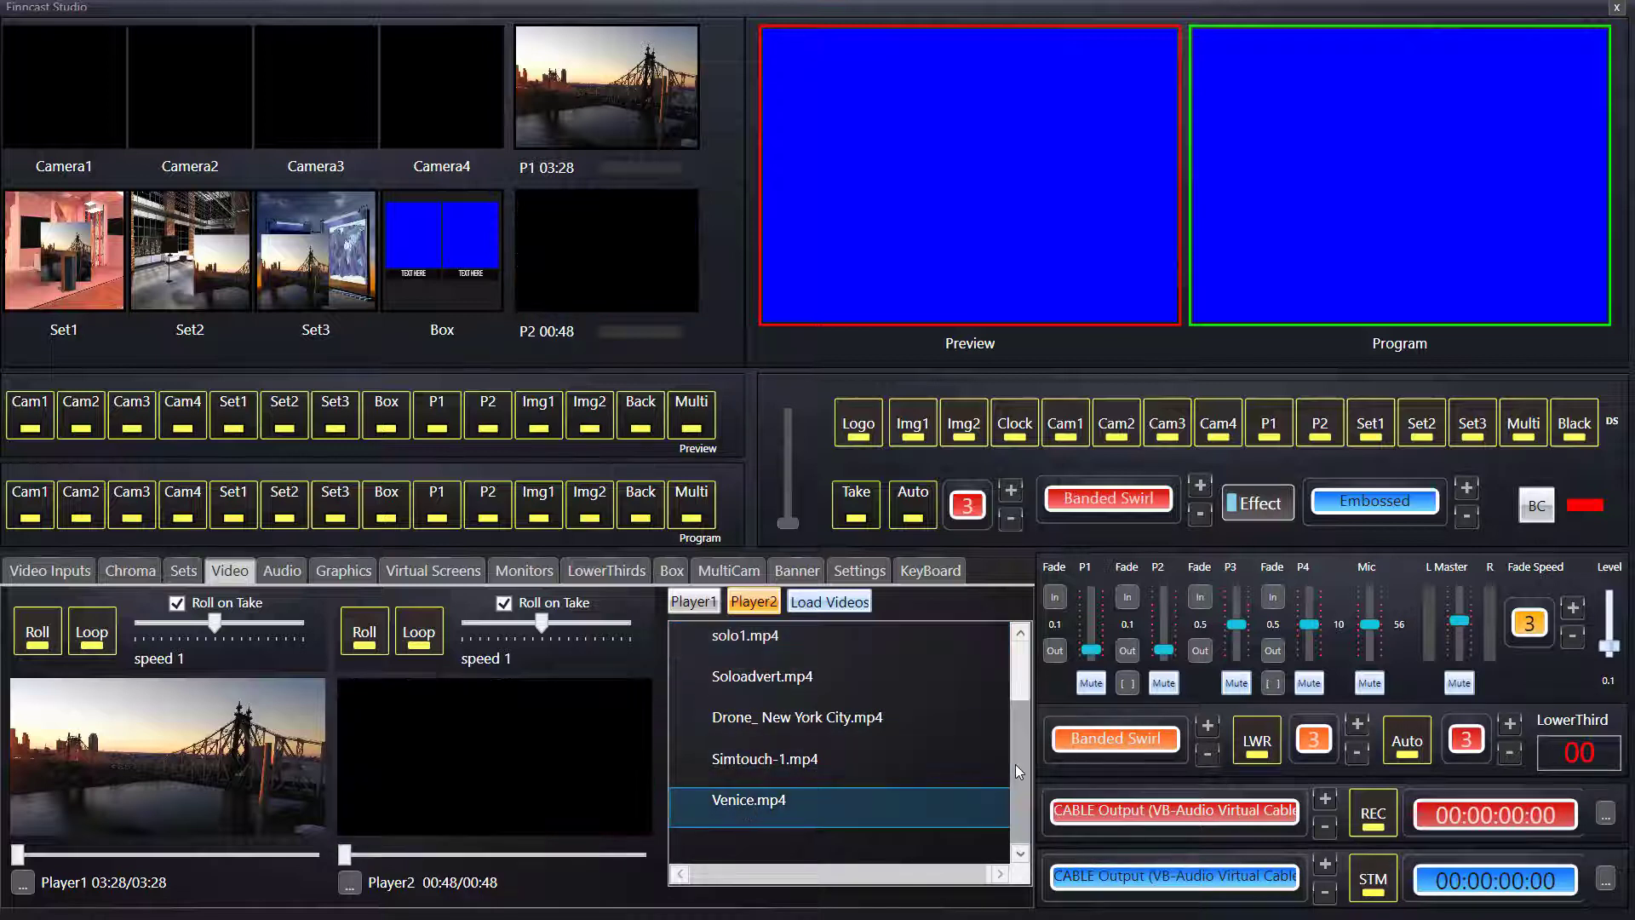
click(351, 855)
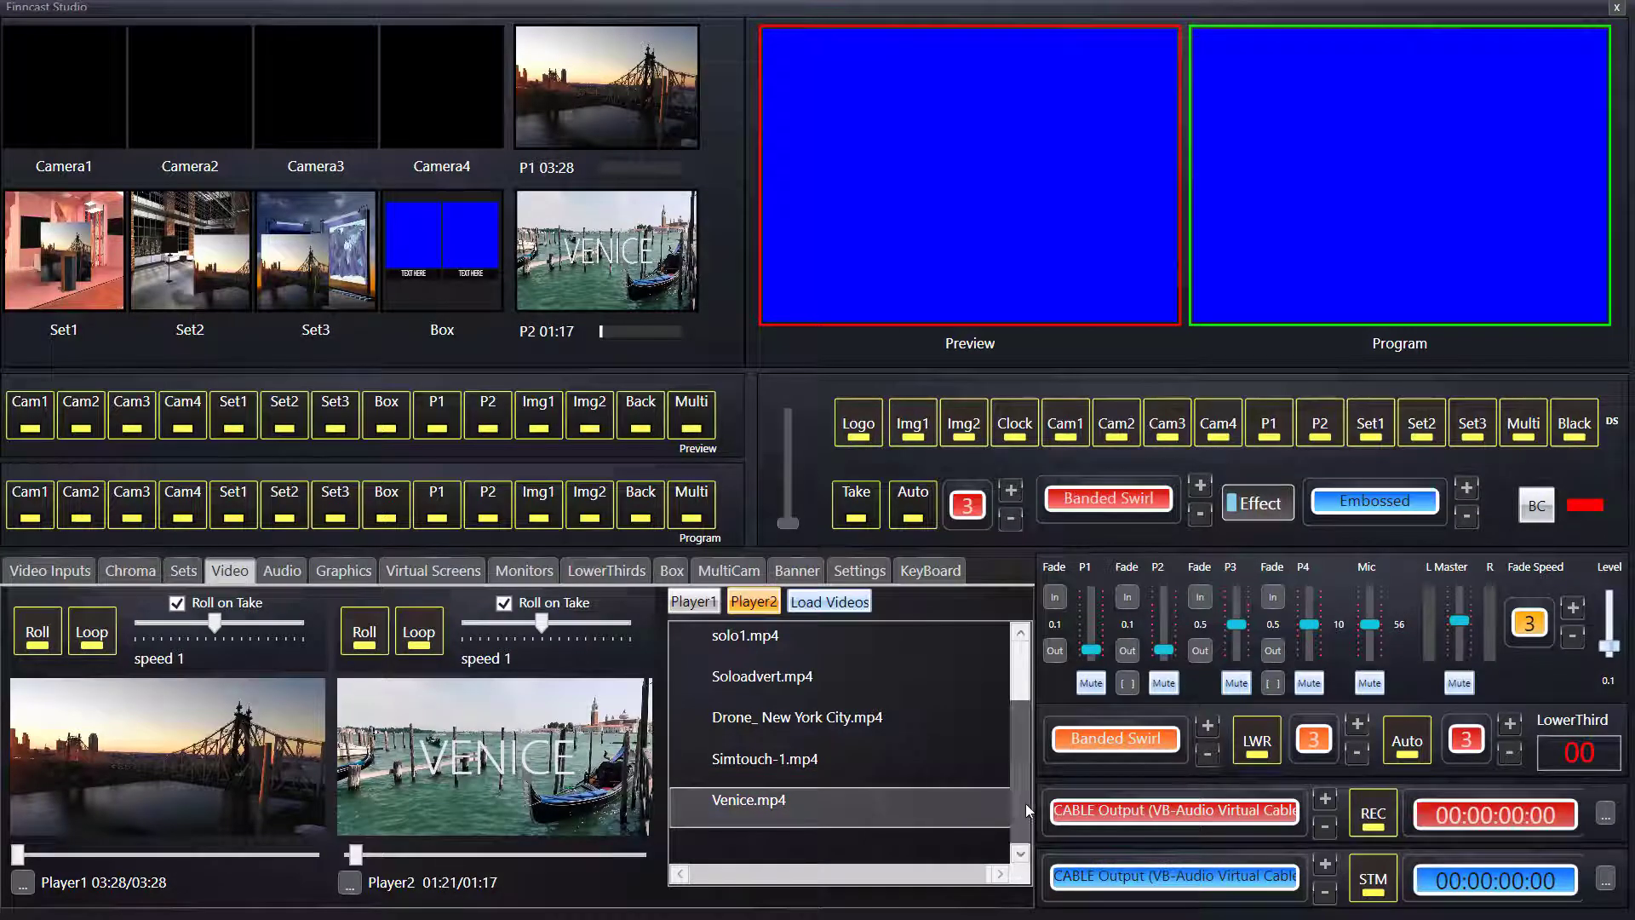
Step: Open Simtouch-1.mp4 from the file browser into Player1, replacing the listed clip
scroll(1025, 804, up, 1)
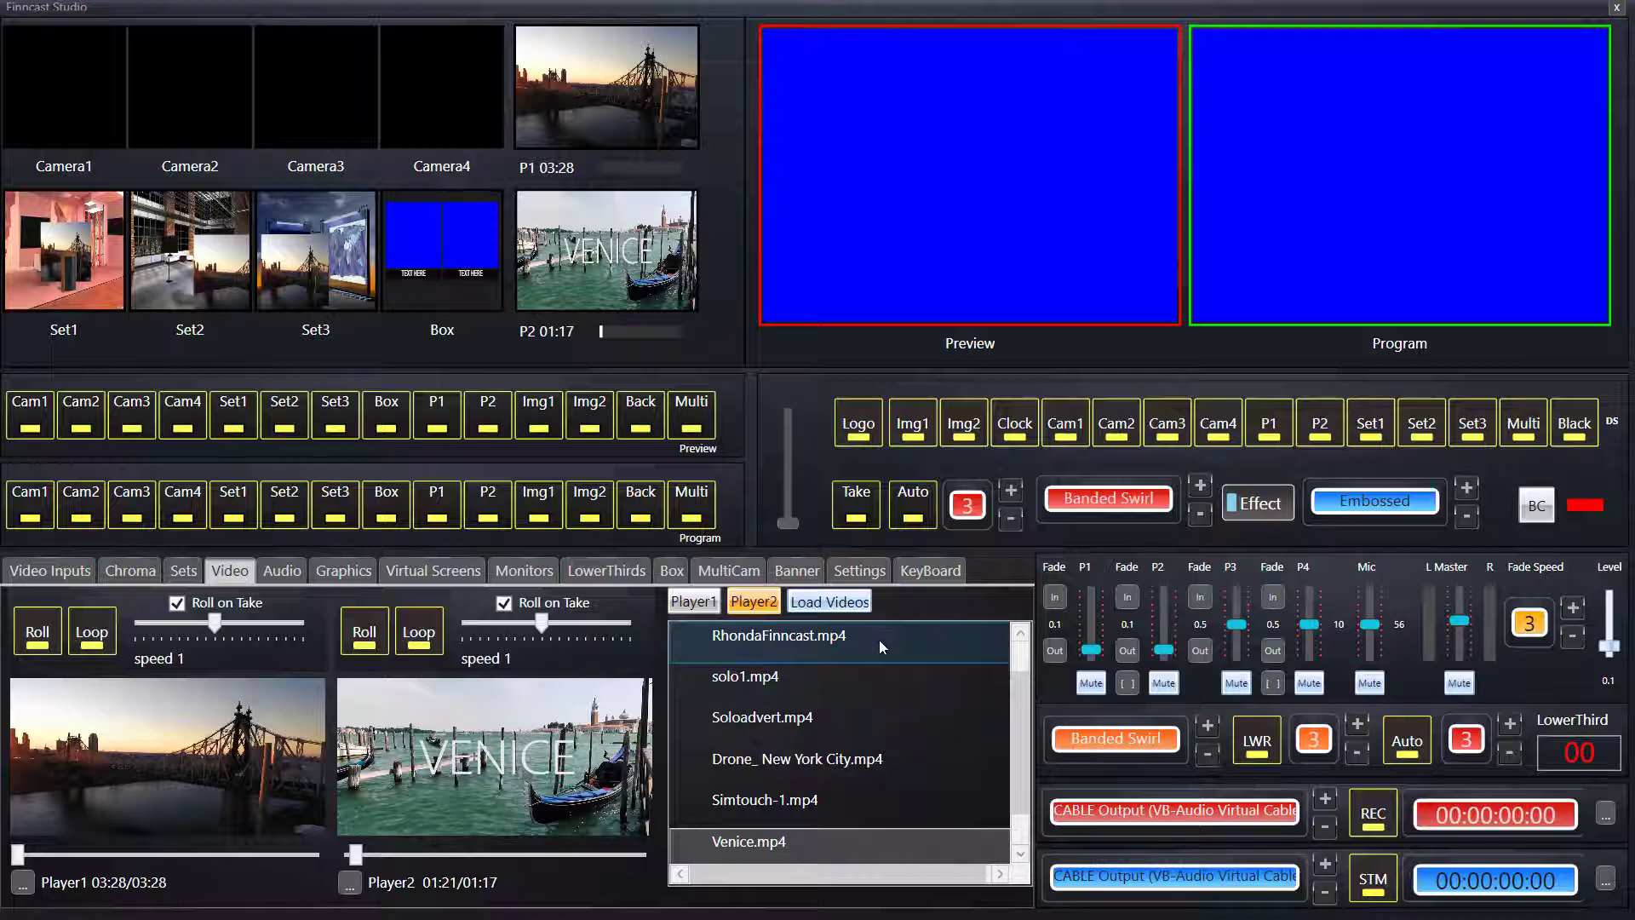
click(694, 602)
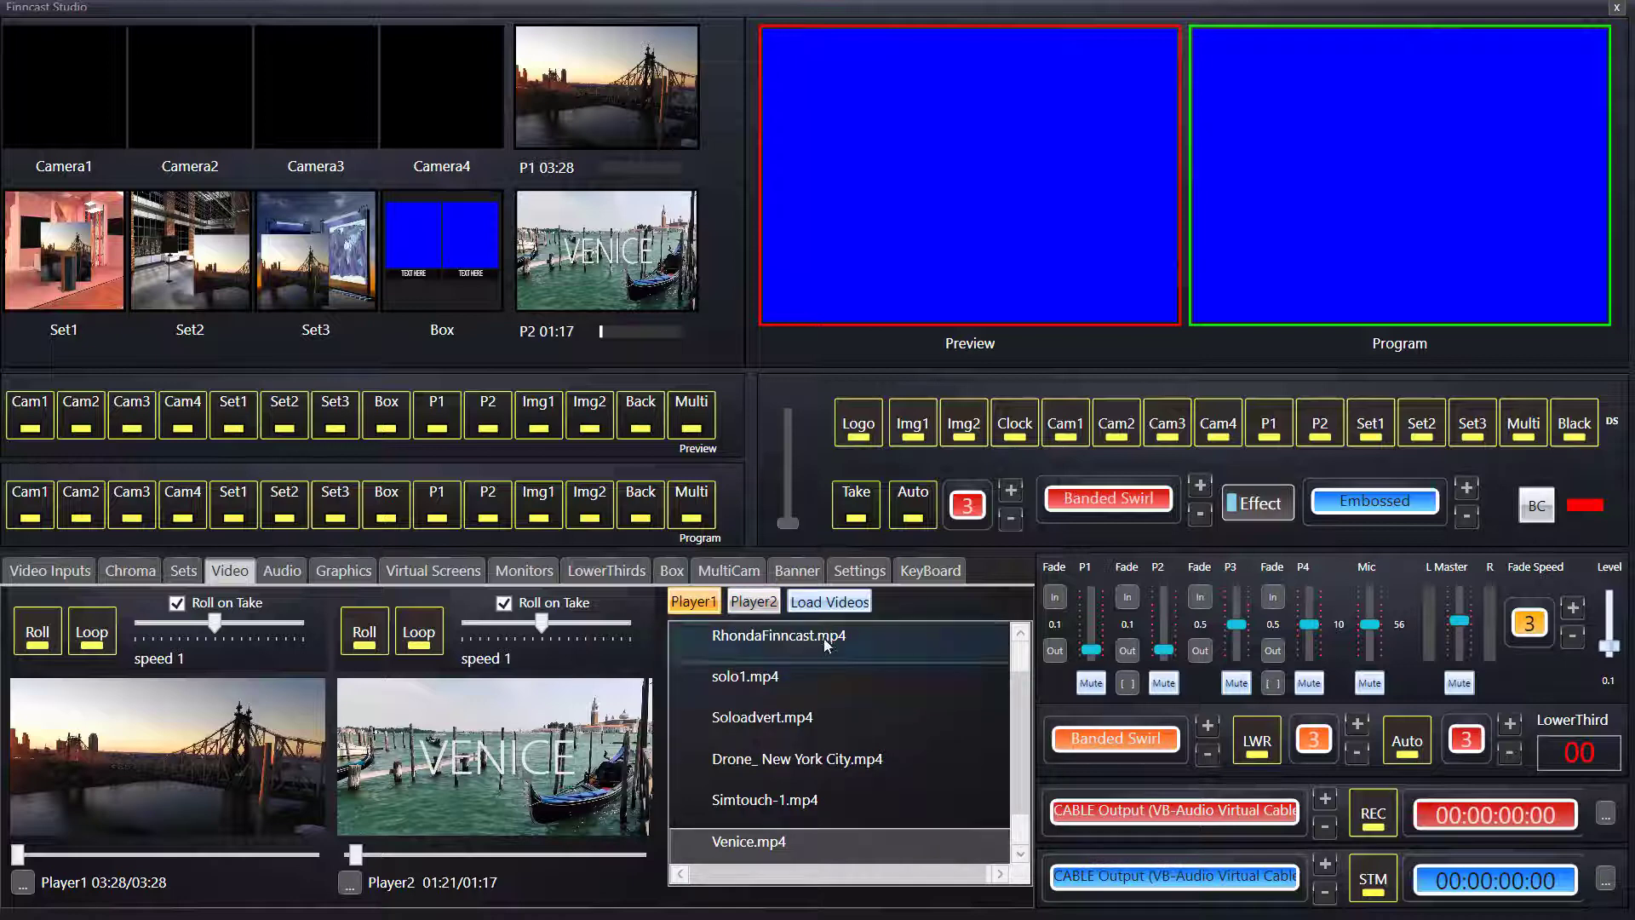
double_click(827, 647)
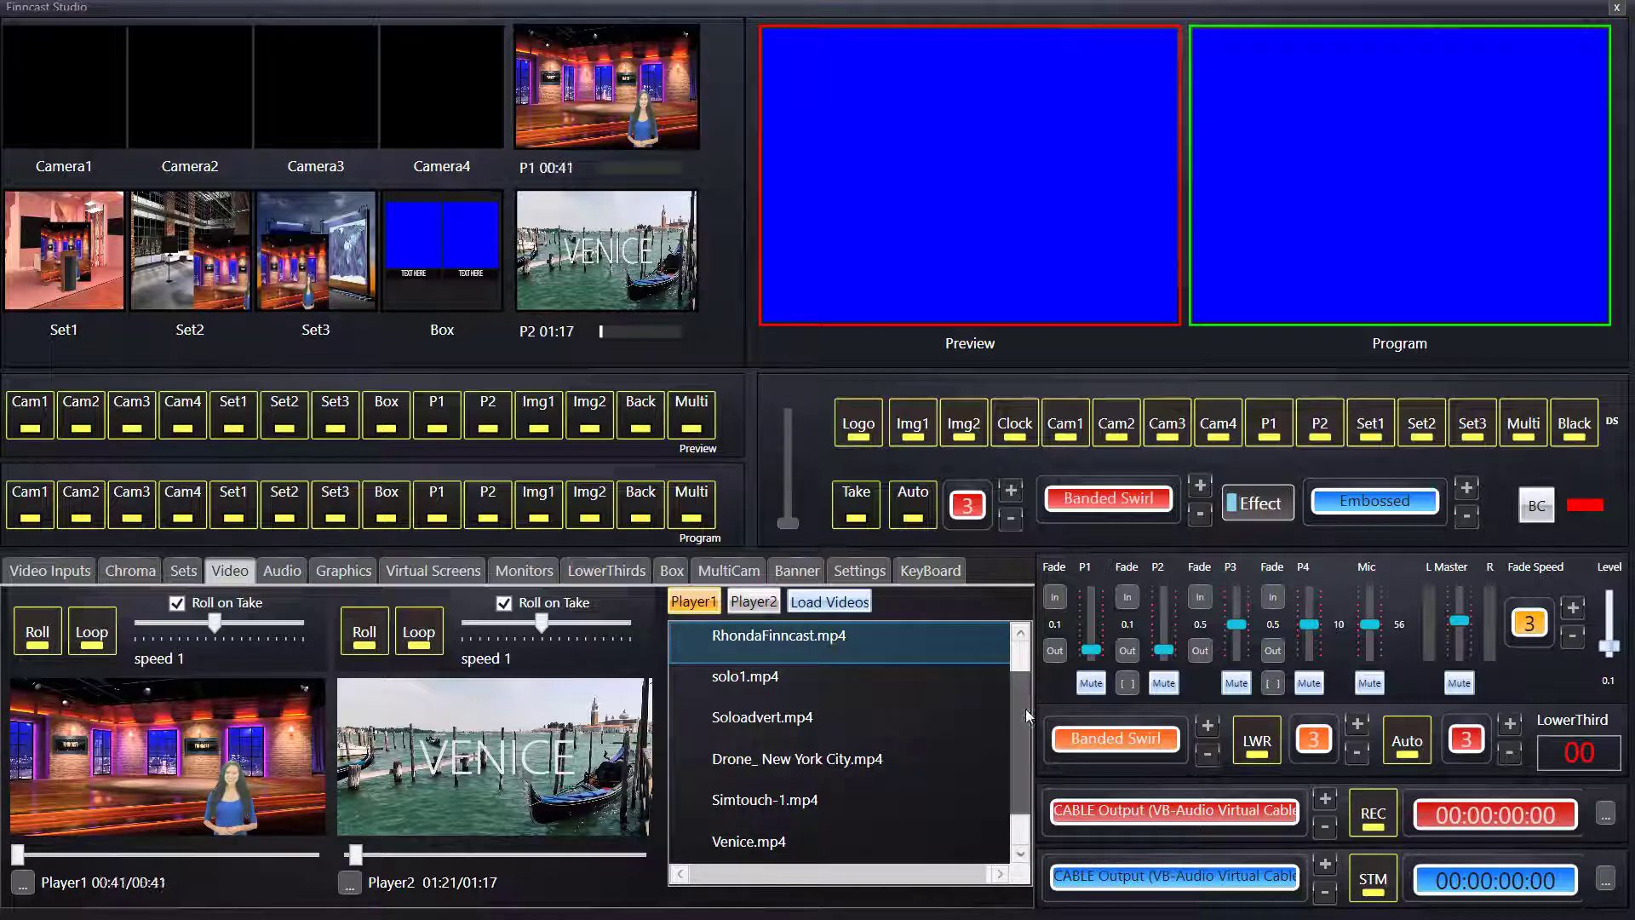
scroll(1025, 707, up, 1)
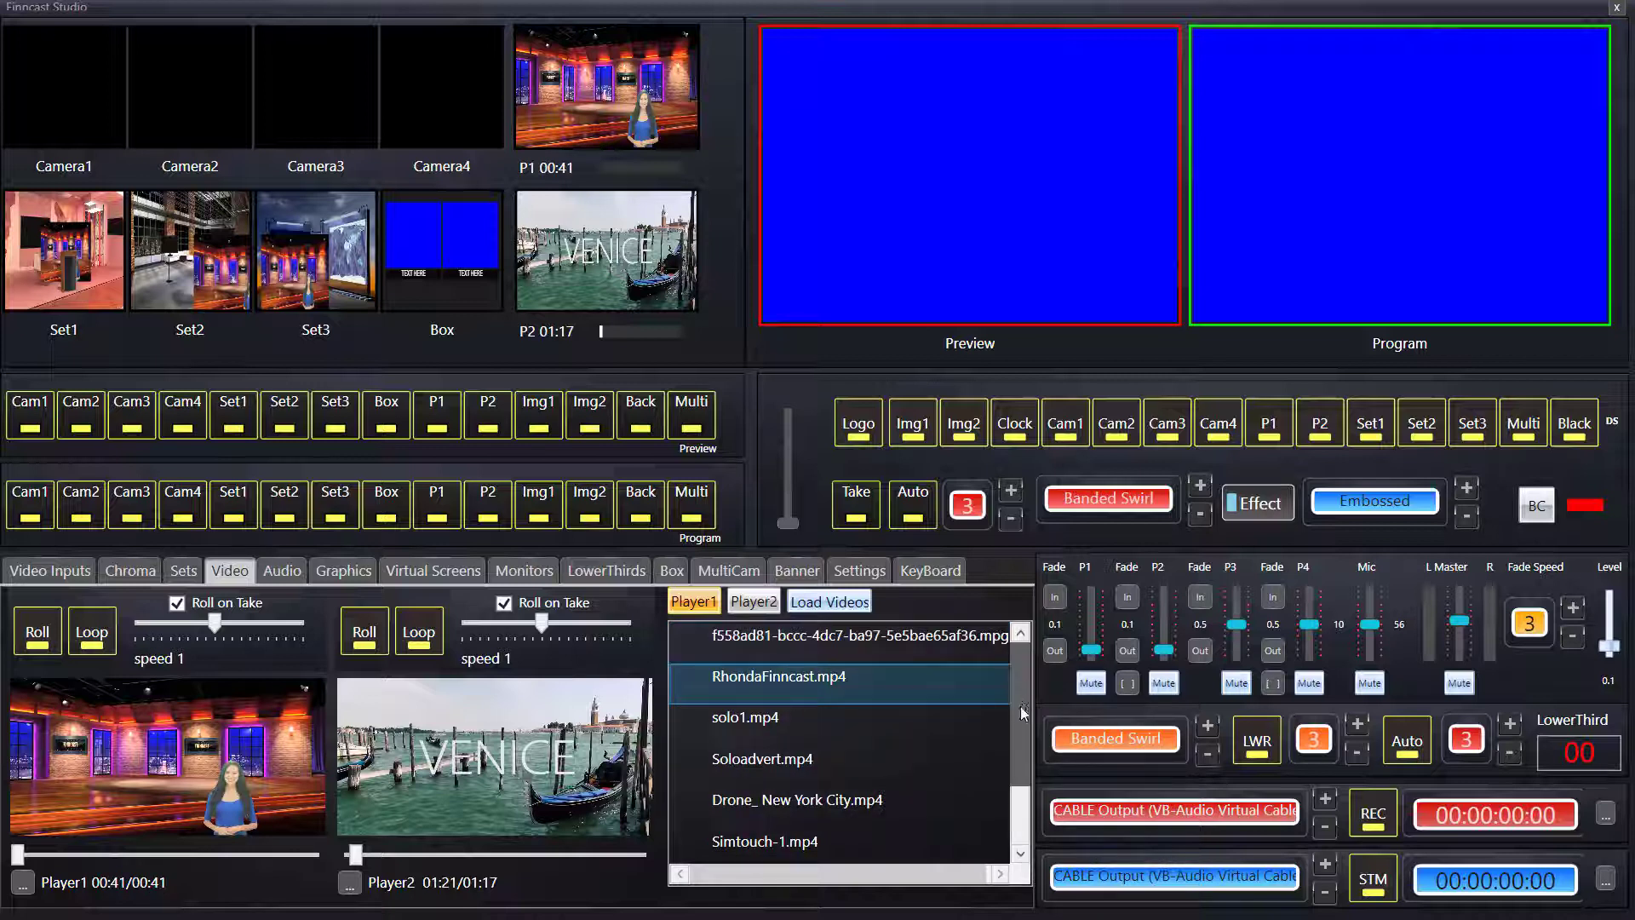
scroll(1021, 707, down, 1)
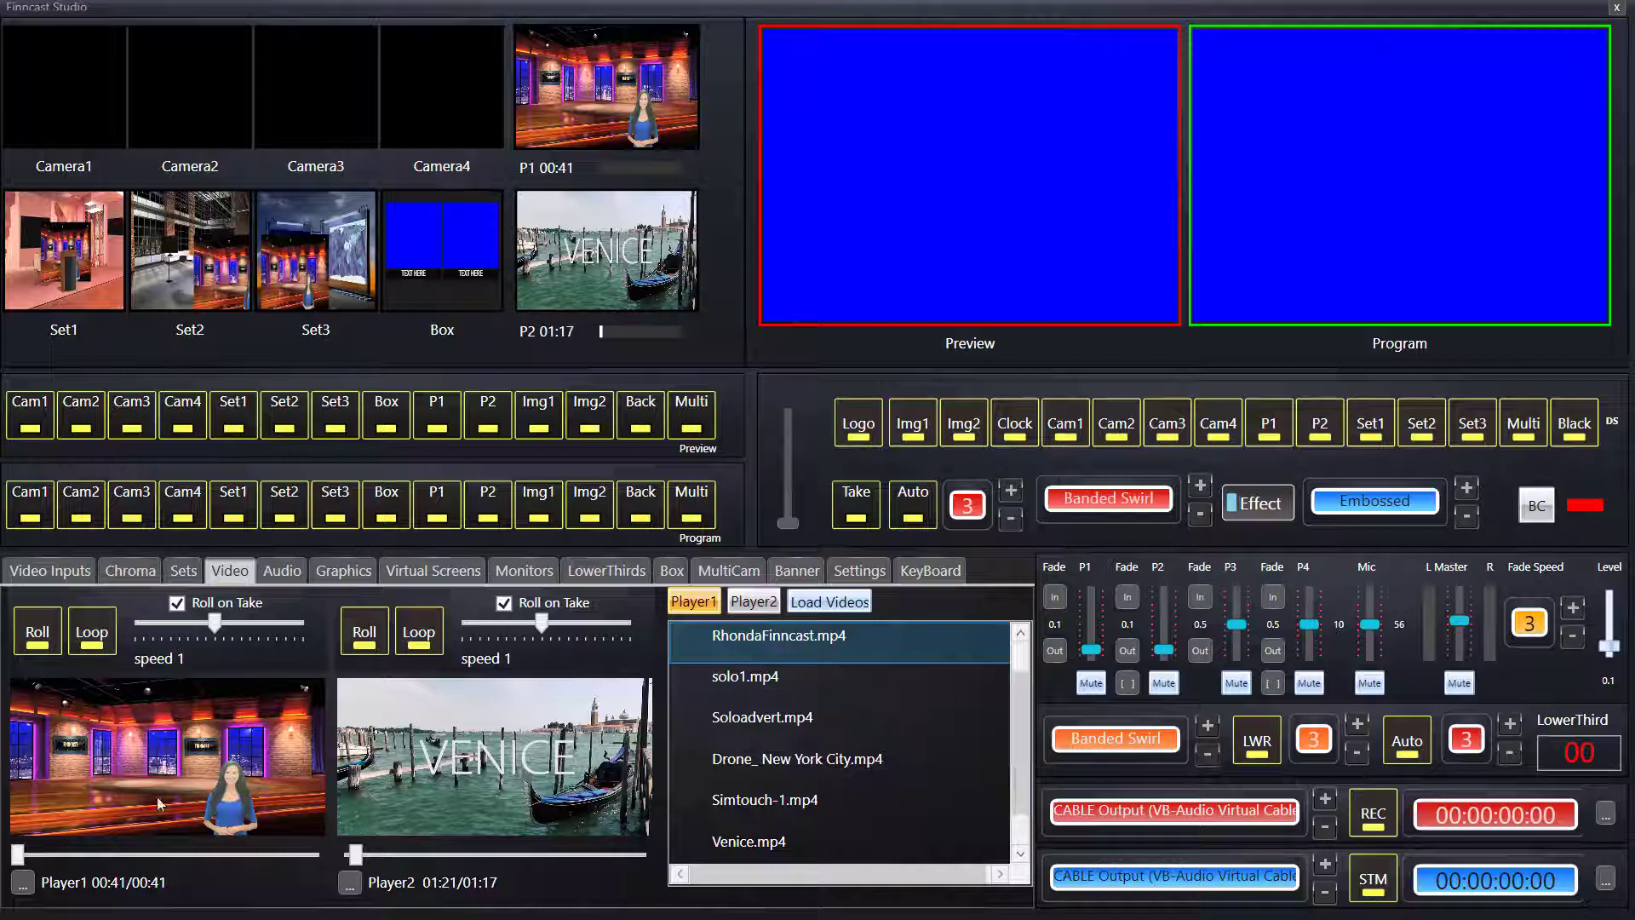
click(23, 882)
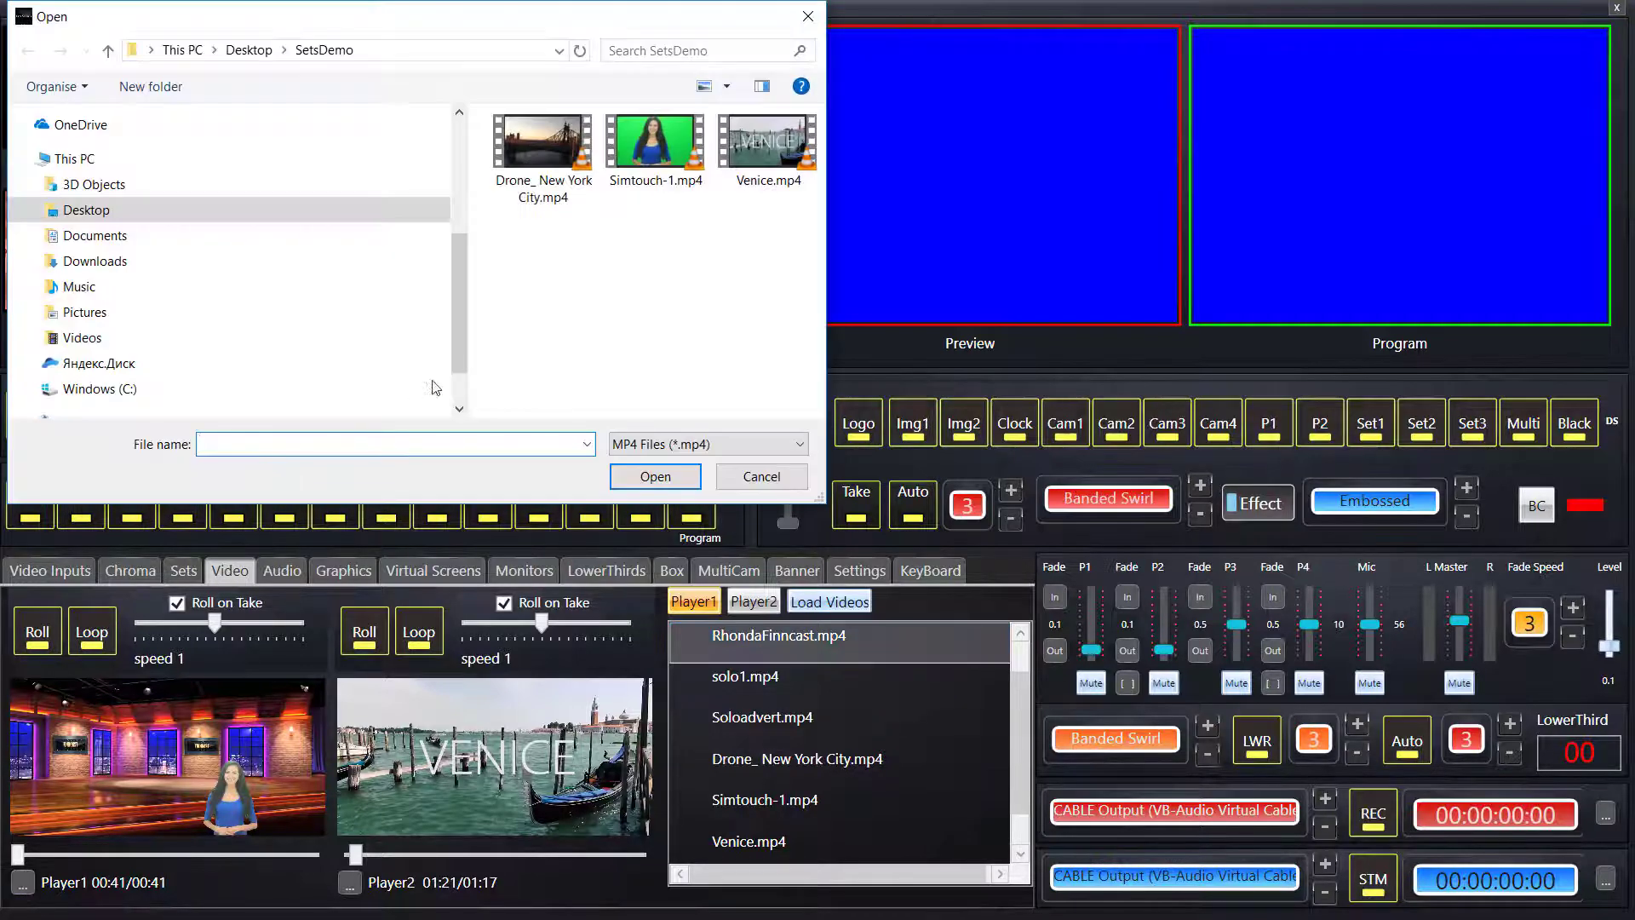
click(642, 165)
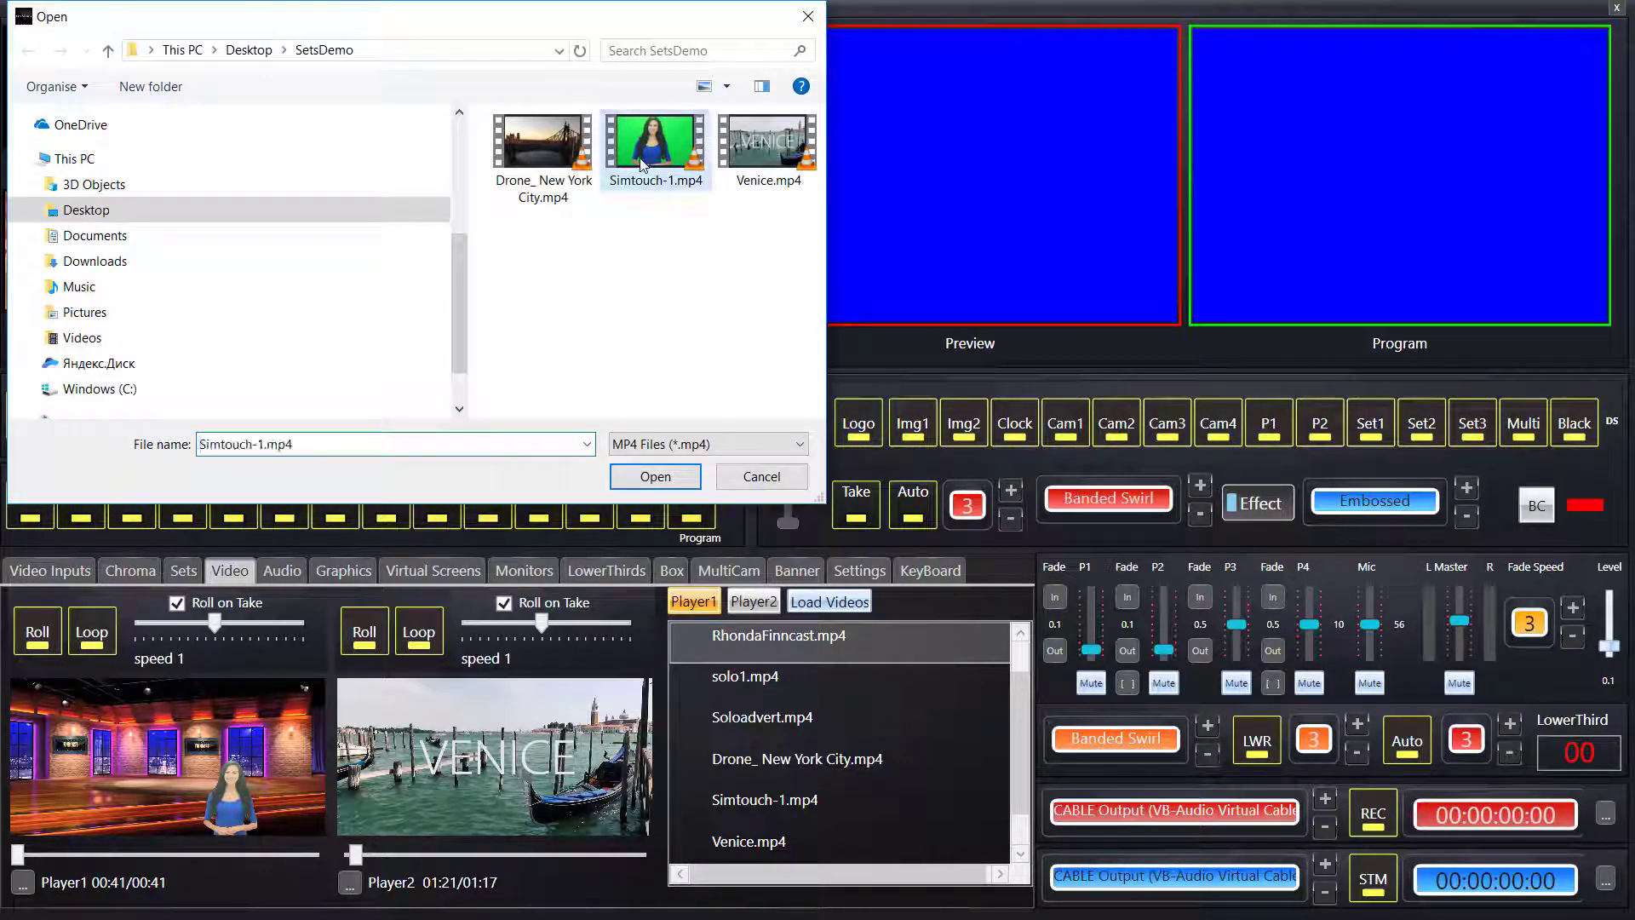
click(653, 476)
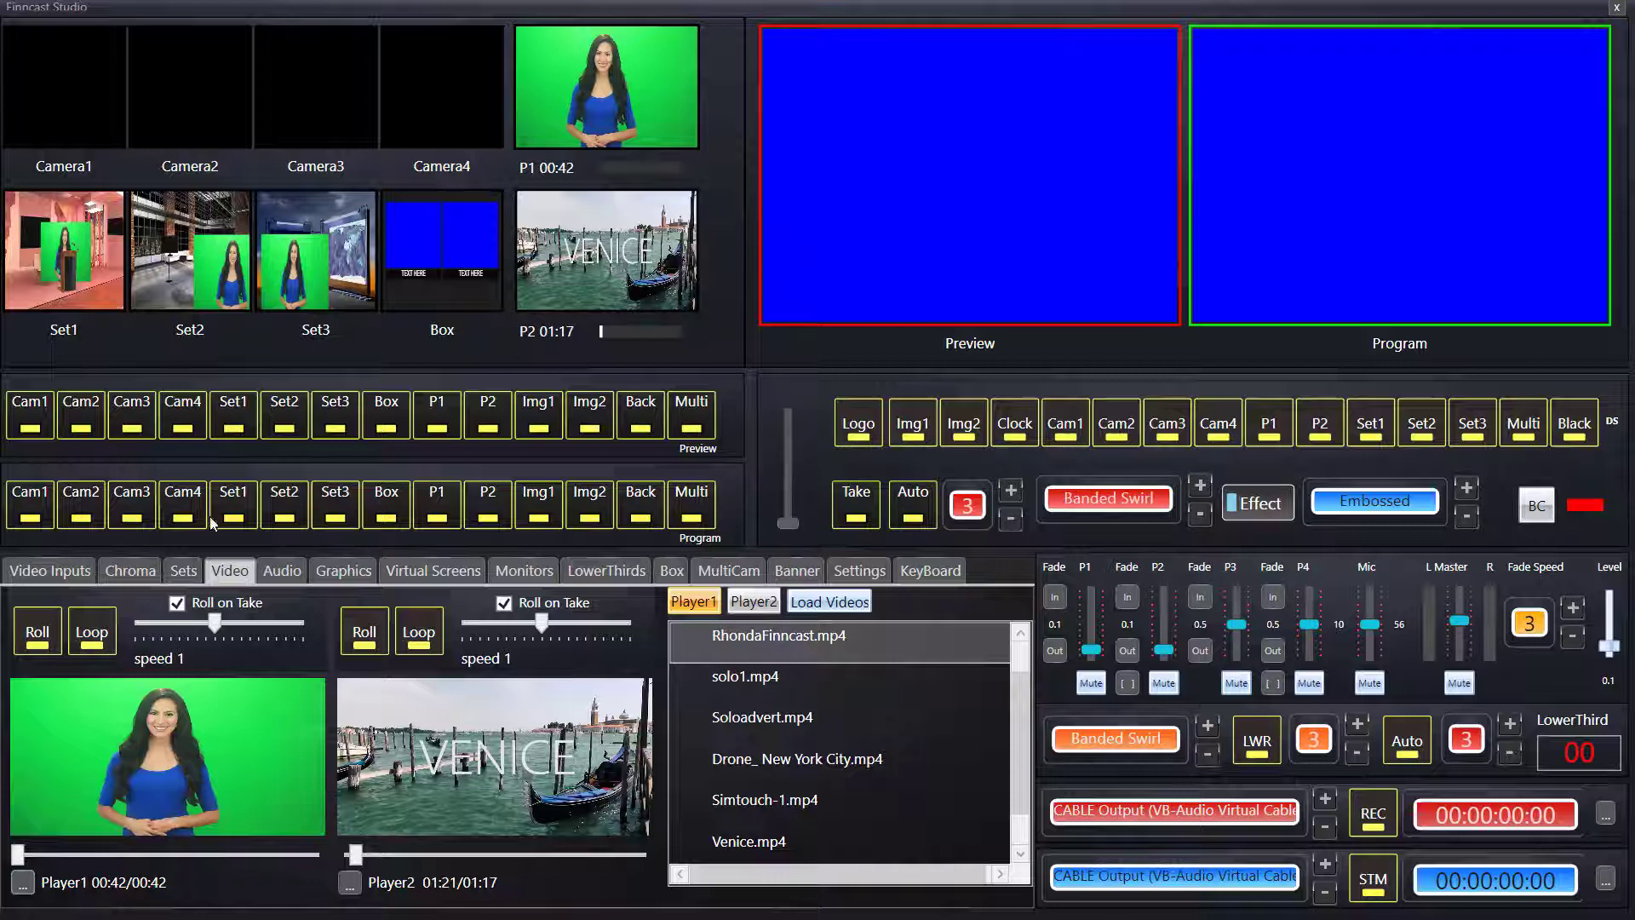
Step: Turn on Loop for Player1's presenter clip
click(89, 647)
Step: Cue P1 on the Preview bus, then switch Preview to P2's Venice clip
click(443, 417)
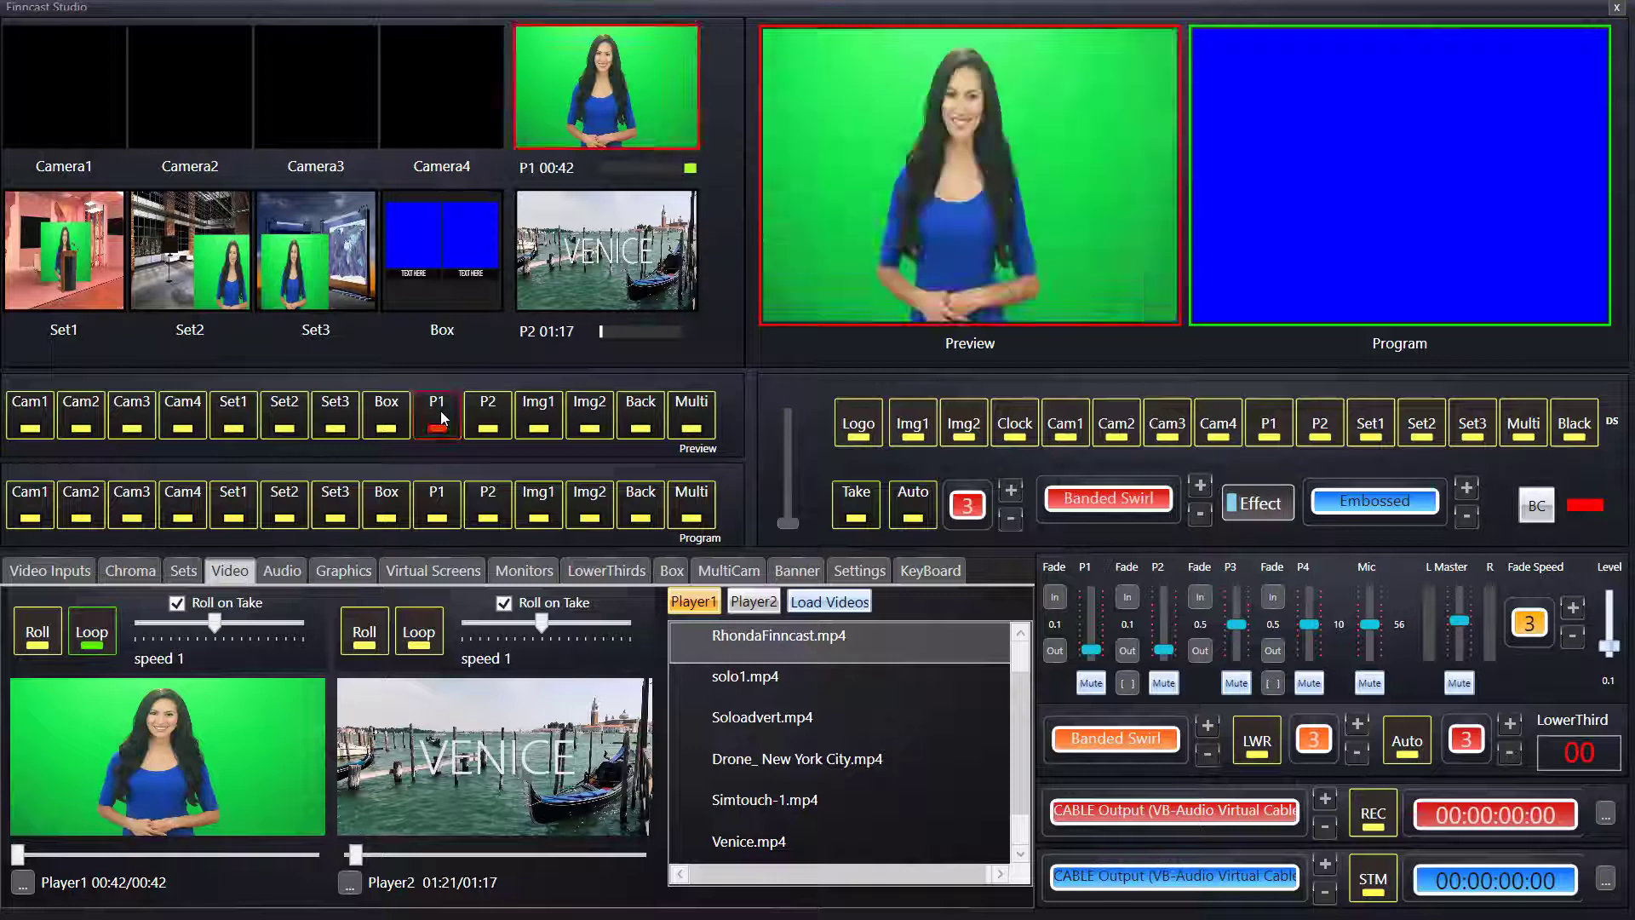
click(494, 426)
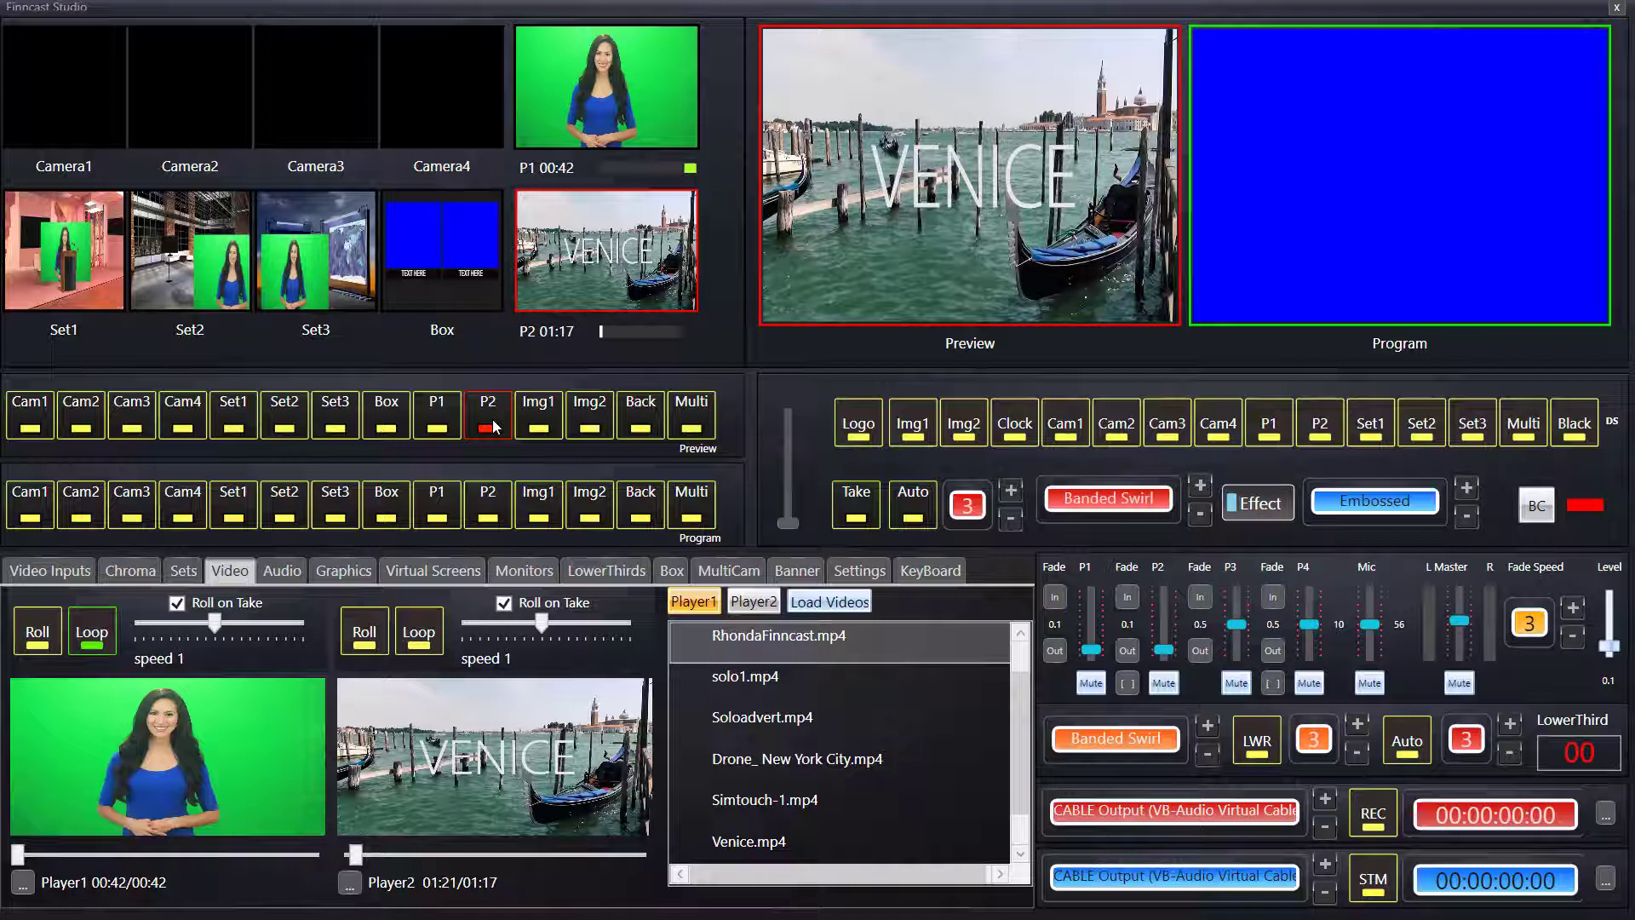
Step: Return Preview to P1 and scrub the presenter clip to its 0:21 midpoint
click(440, 417)
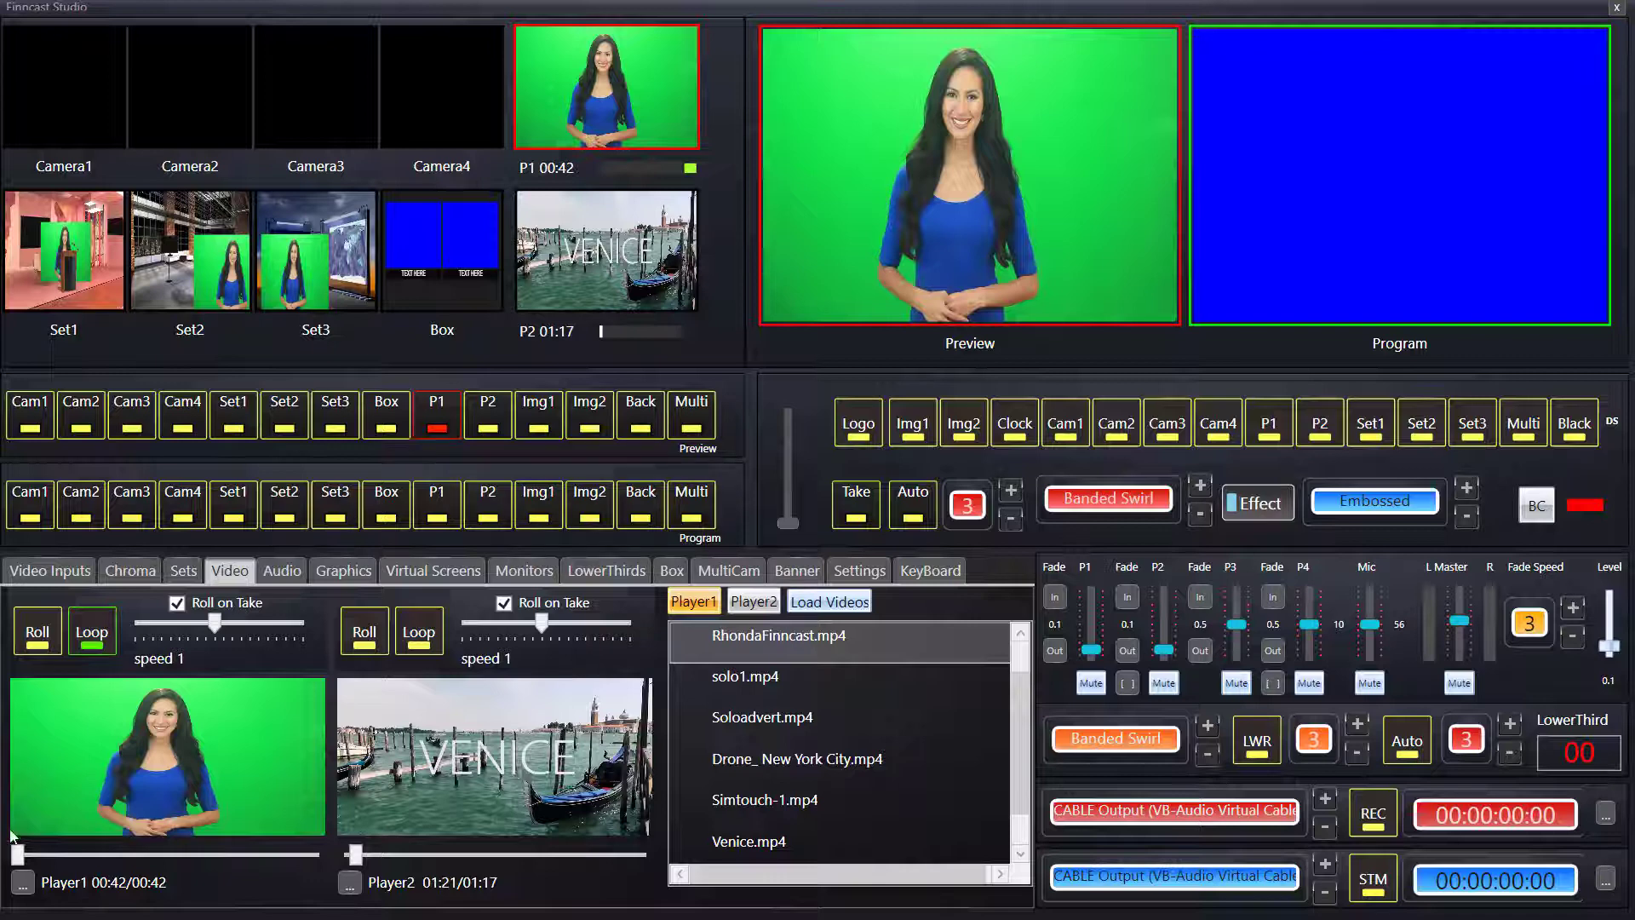
drag(17, 852, 165, 830)
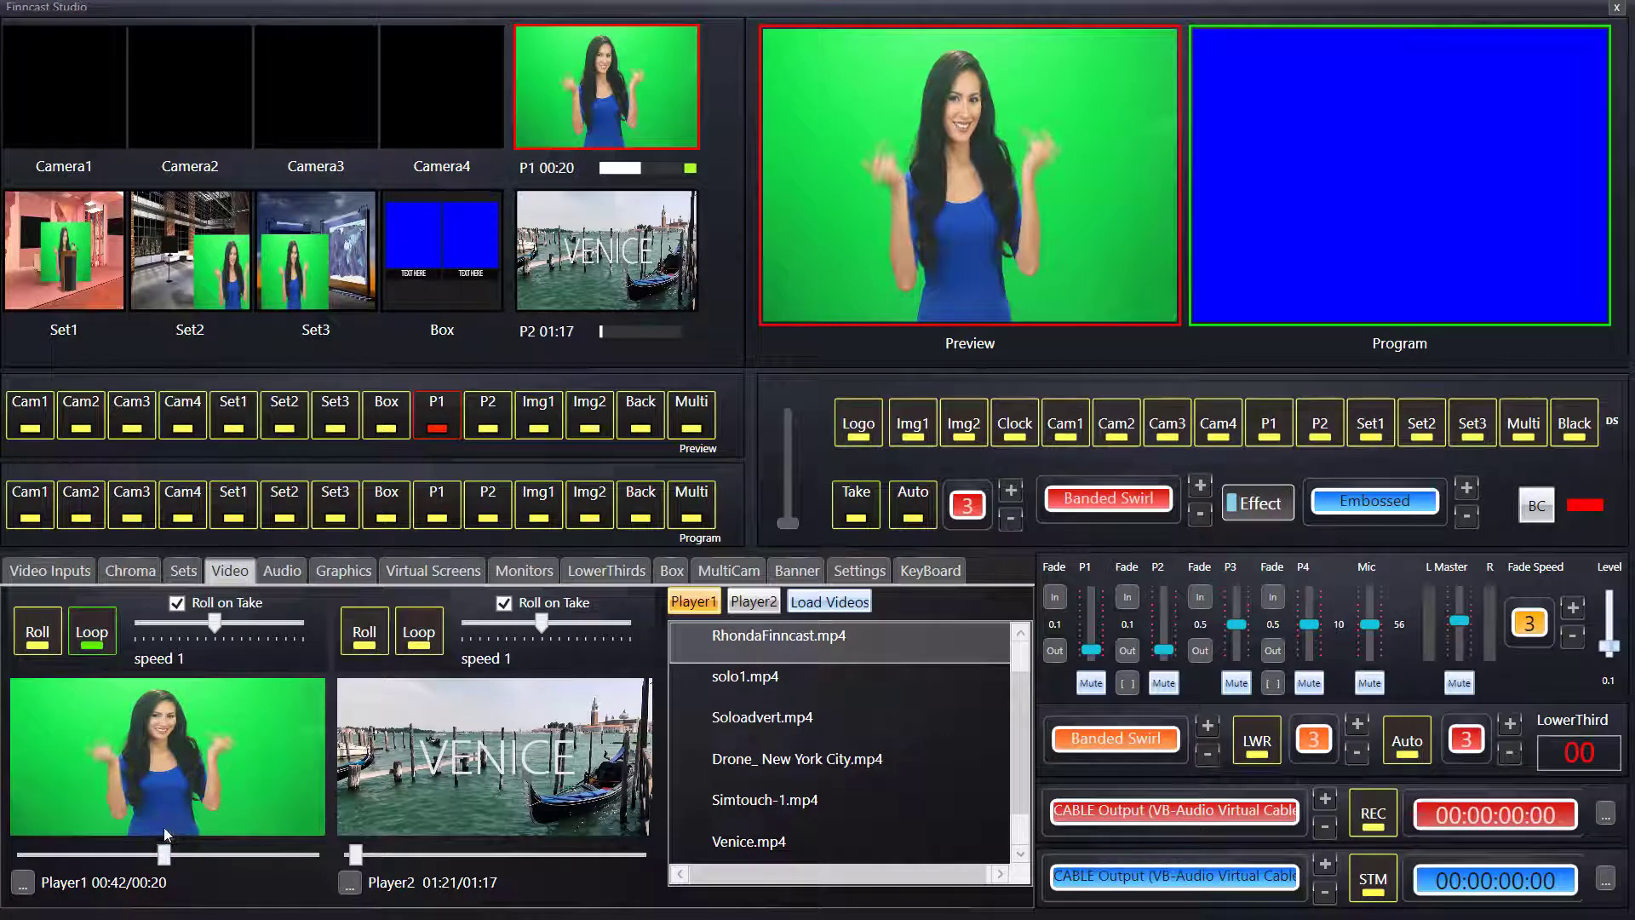
Step: Take the P1 presenter clip from Preview to Program
click(857, 522)
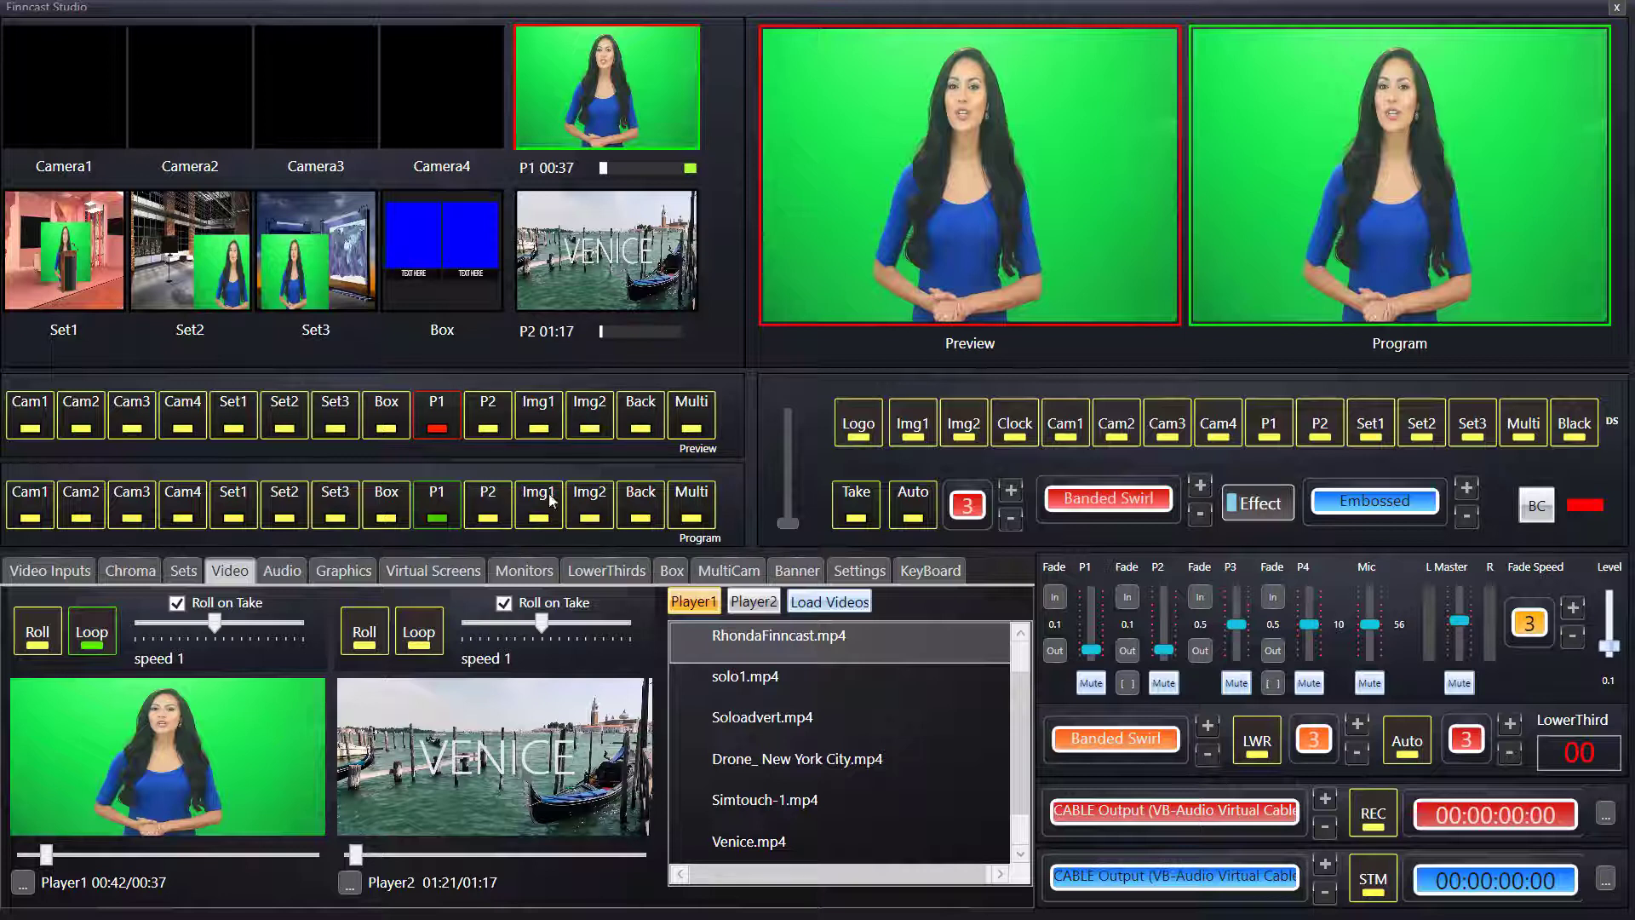
Step: Show the KeyBoard shortcut list, e.g. Camera1 = A and Take = NumPad8
click(911, 566)
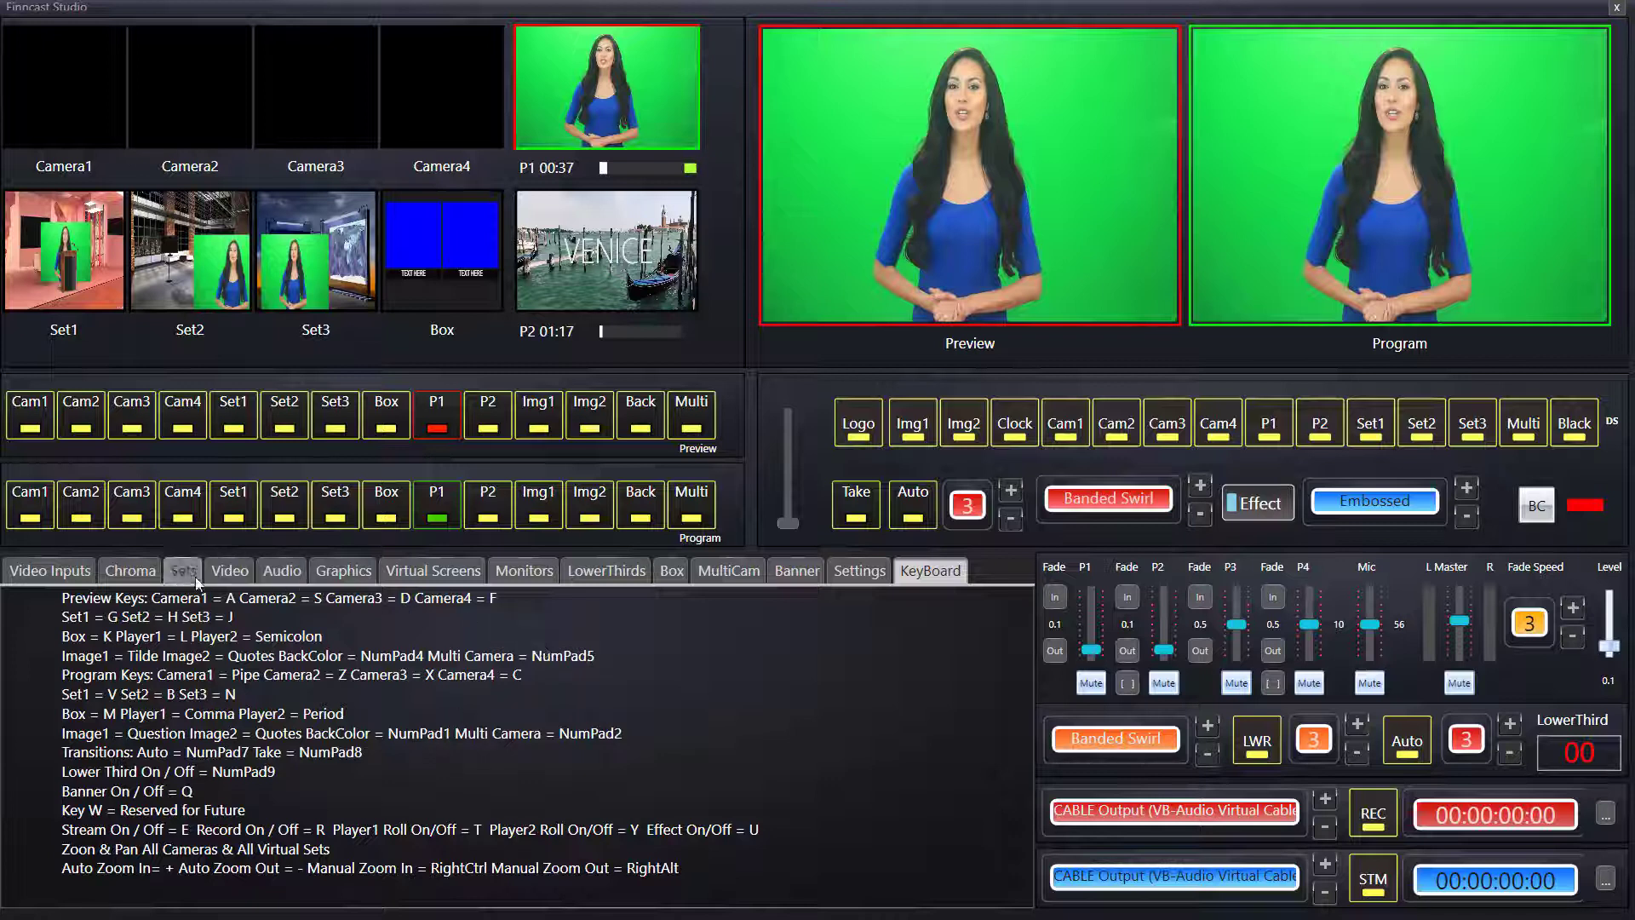
Step: Move the on-air P1 presenter clip to a new point and turn its looping off
click(232, 575)
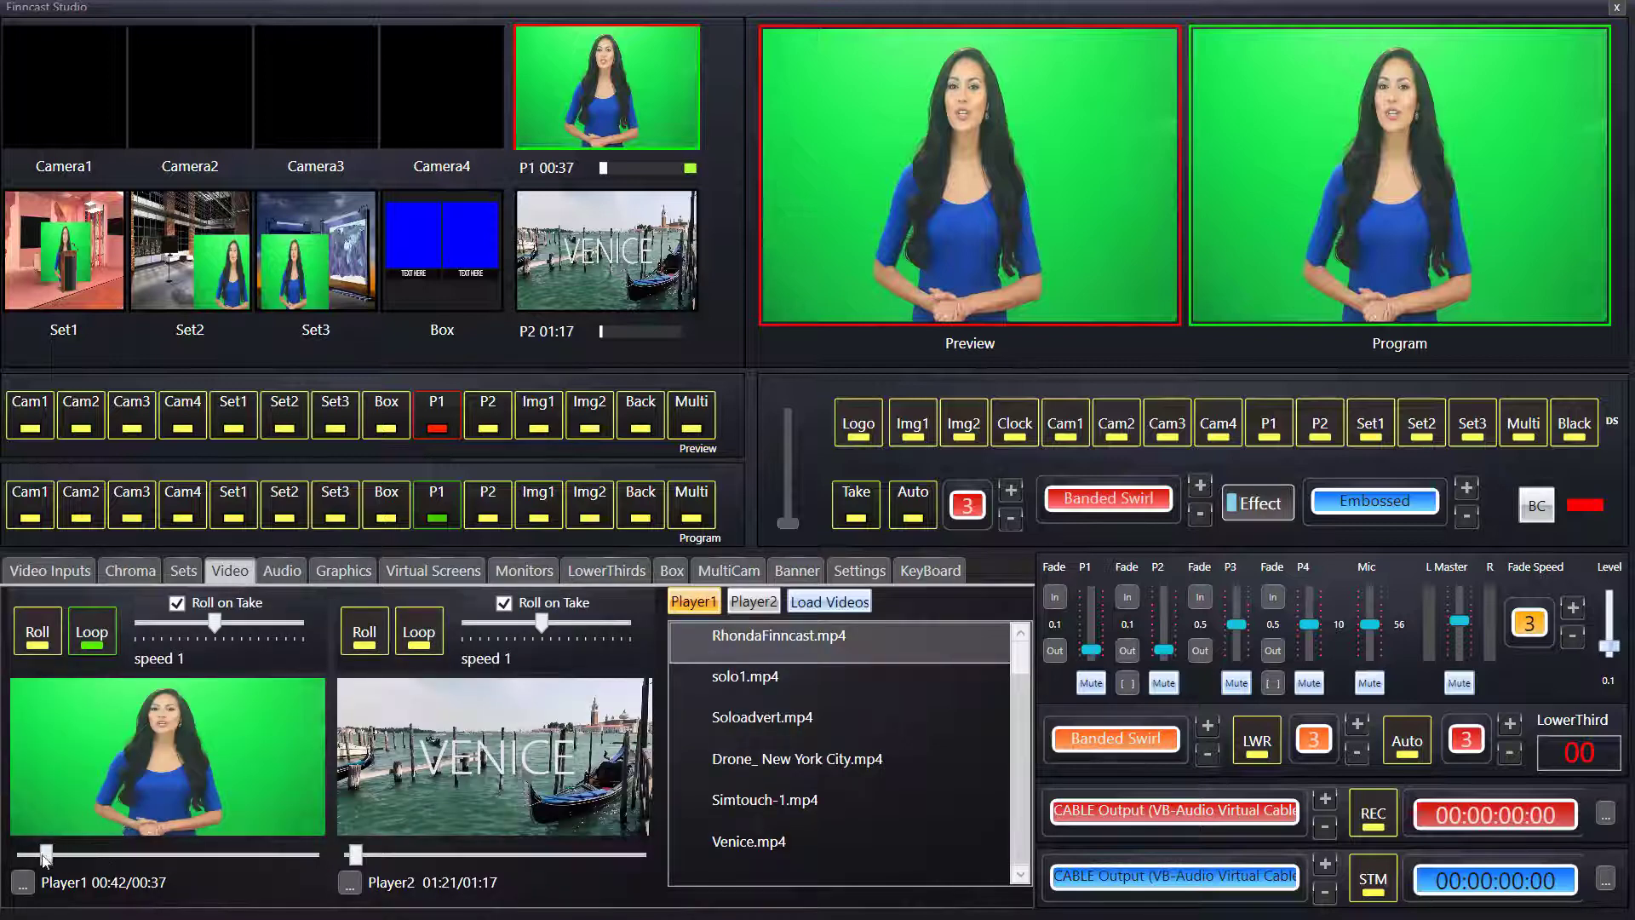
drag(47, 855, 98, 839)
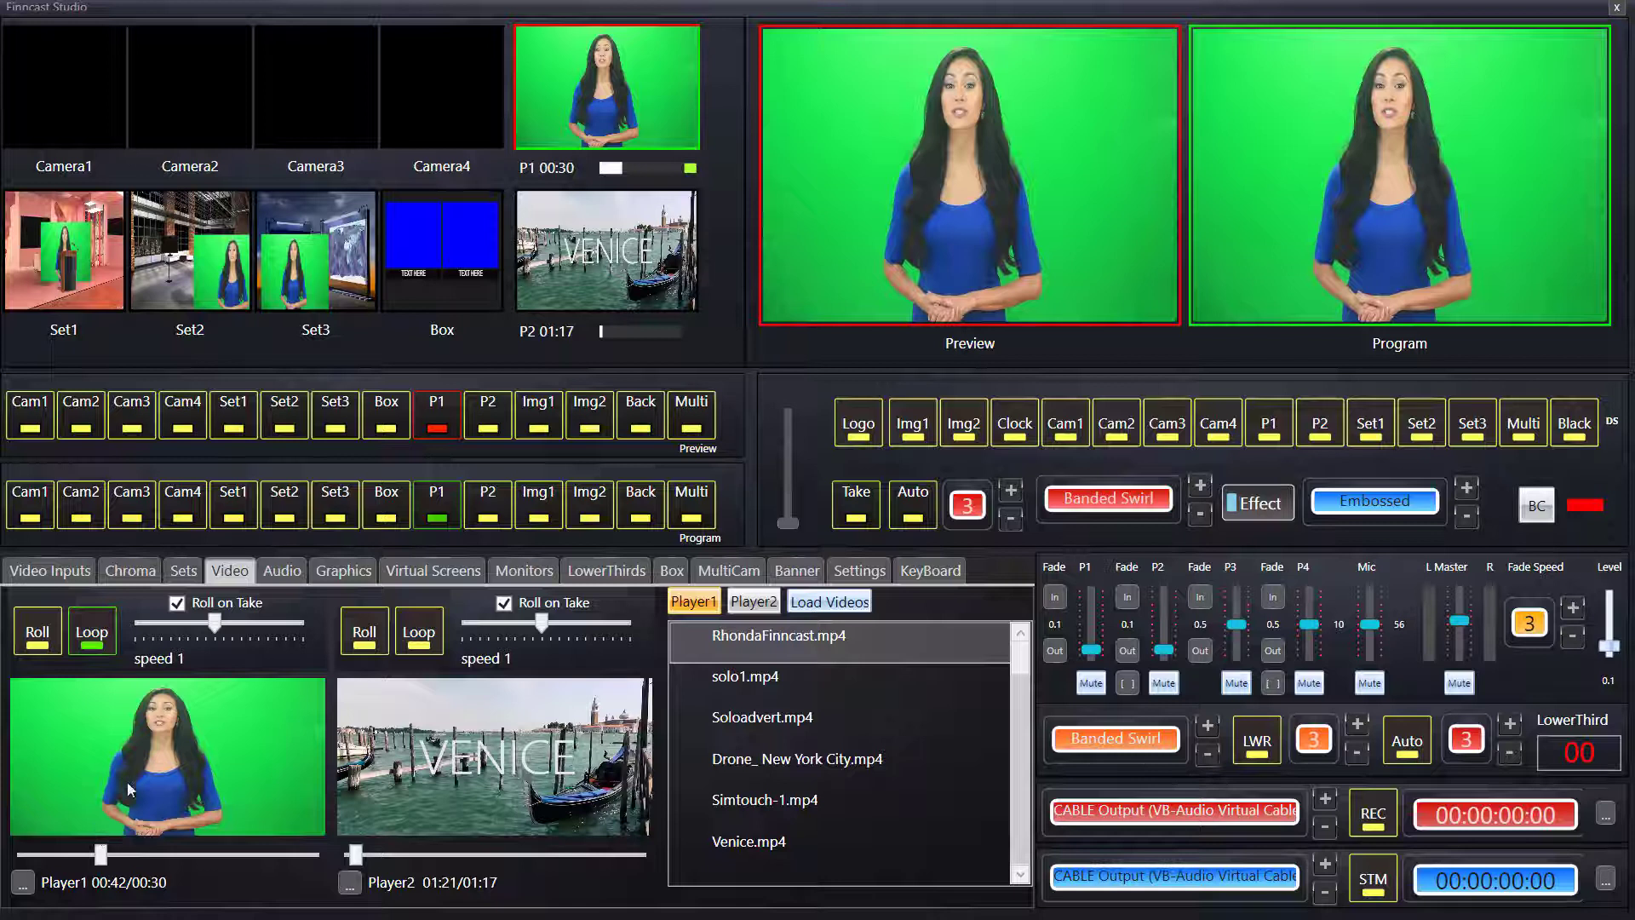
click(93, 651)
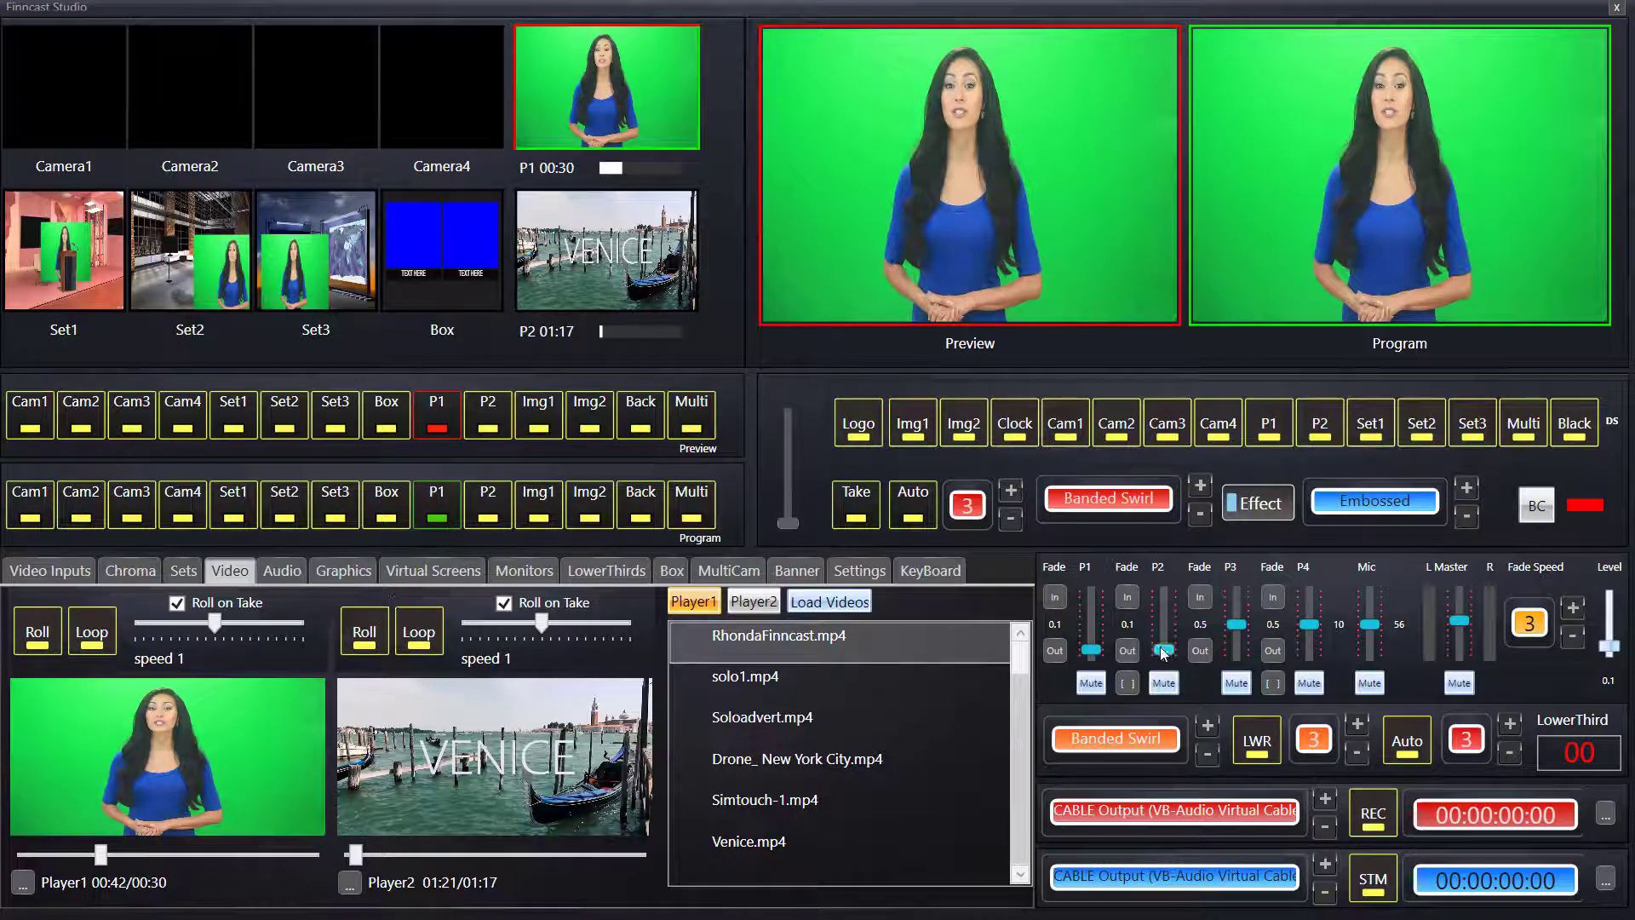
Step: Mute P2 audio, roll the Venice clip into Preview, and bring up the Virtual Screens grid
drag(1163, 653, 1164, 673)
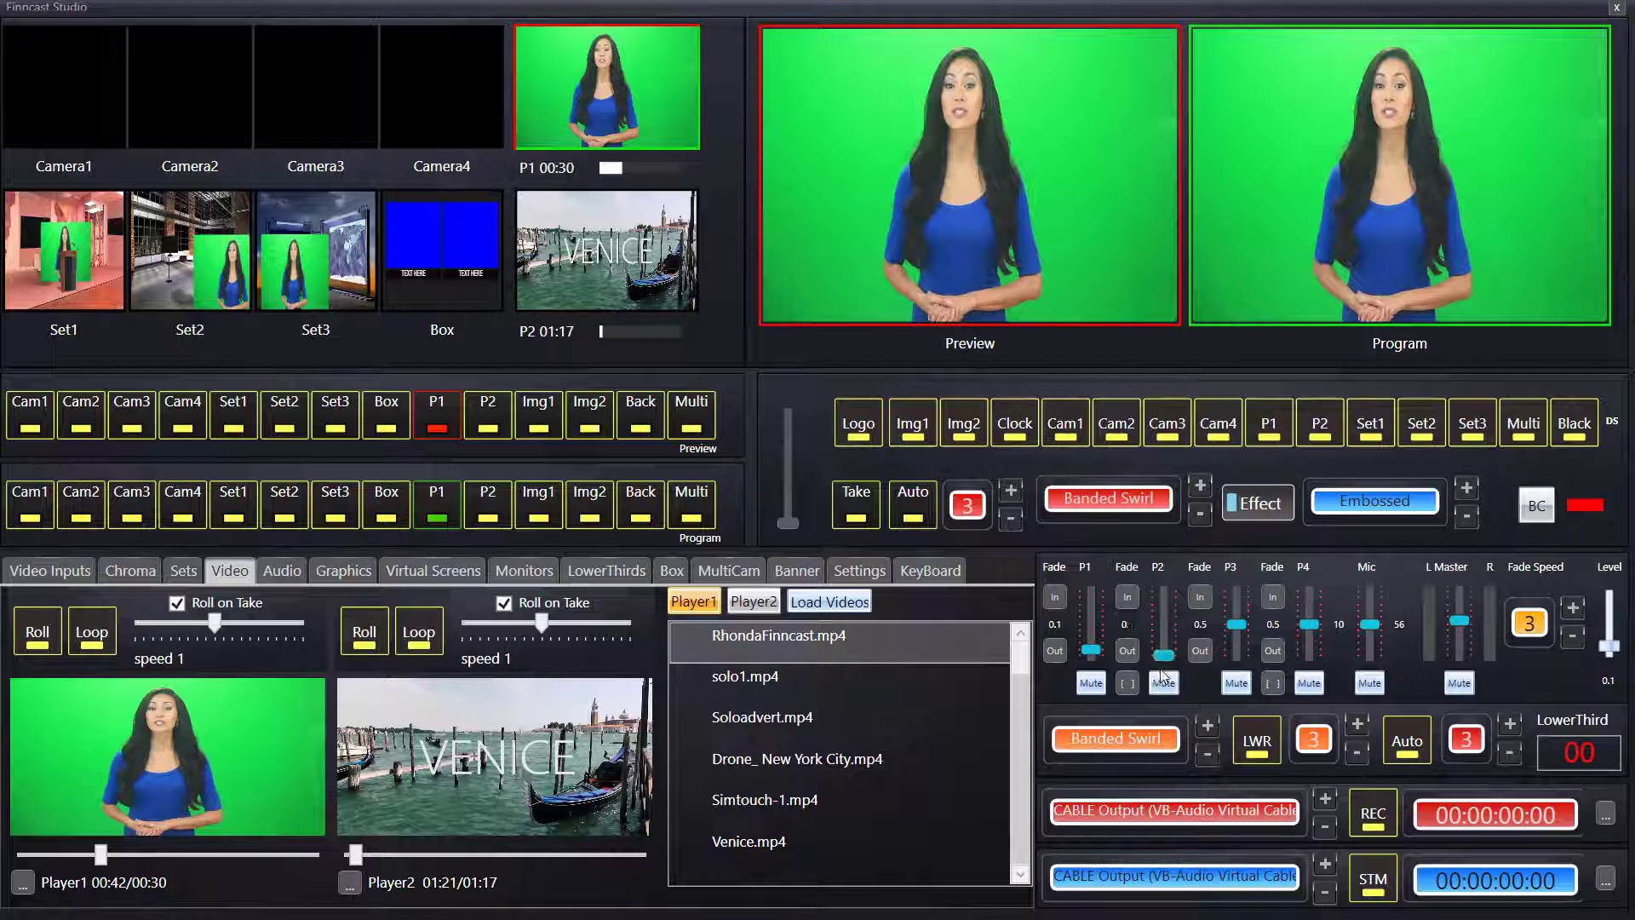
click(365, 632)
click(494, 417)
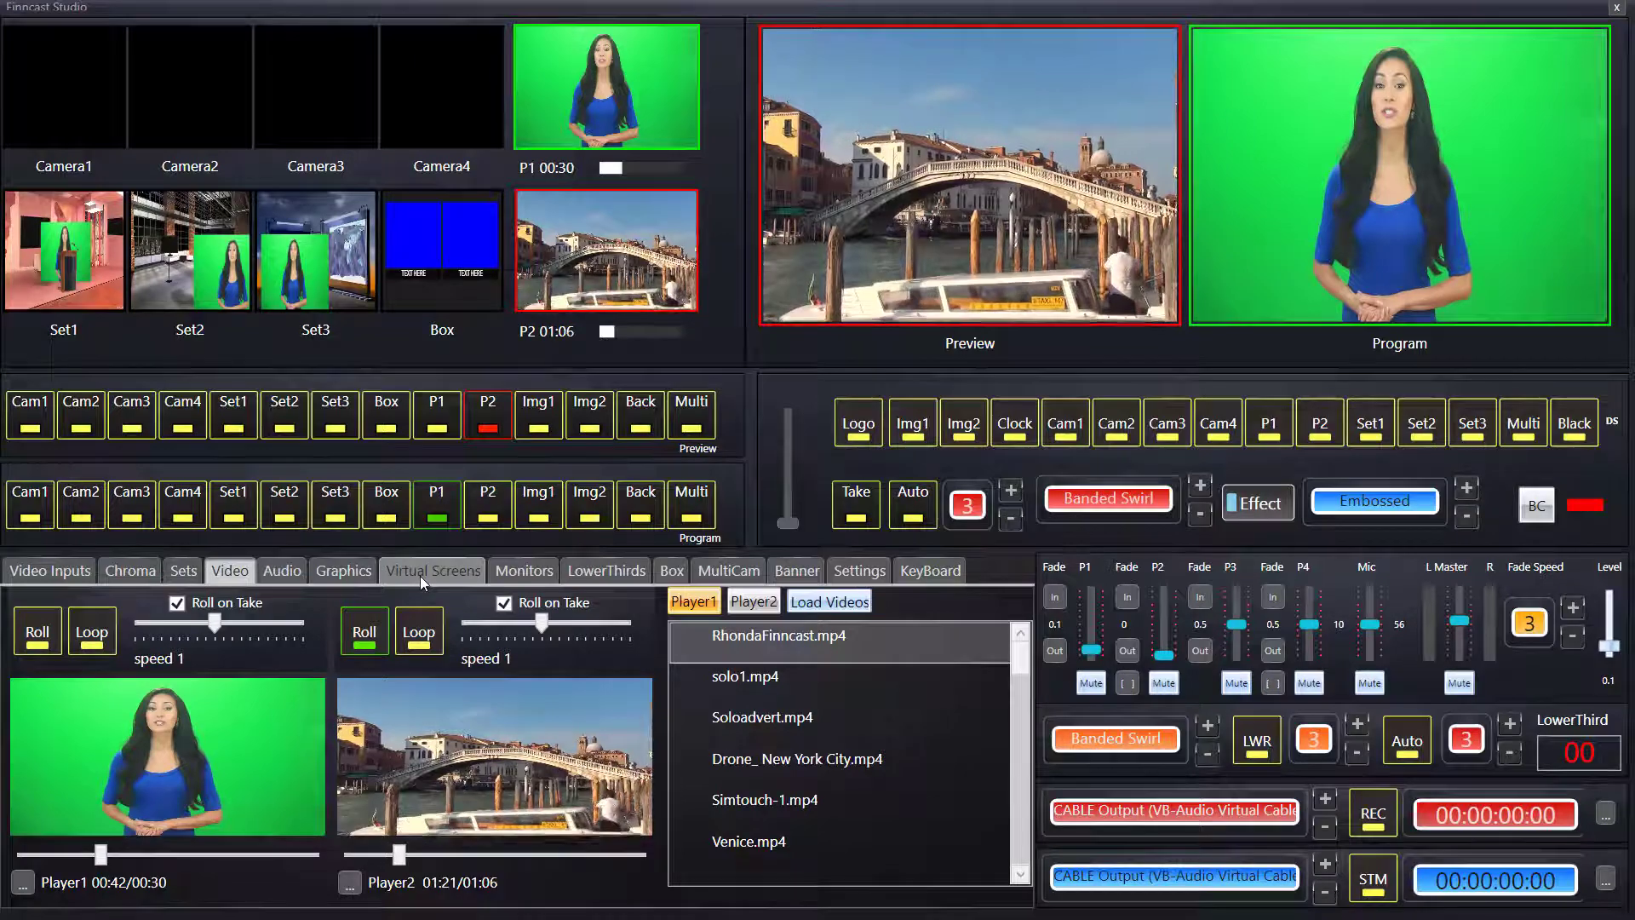
click(421, 576)
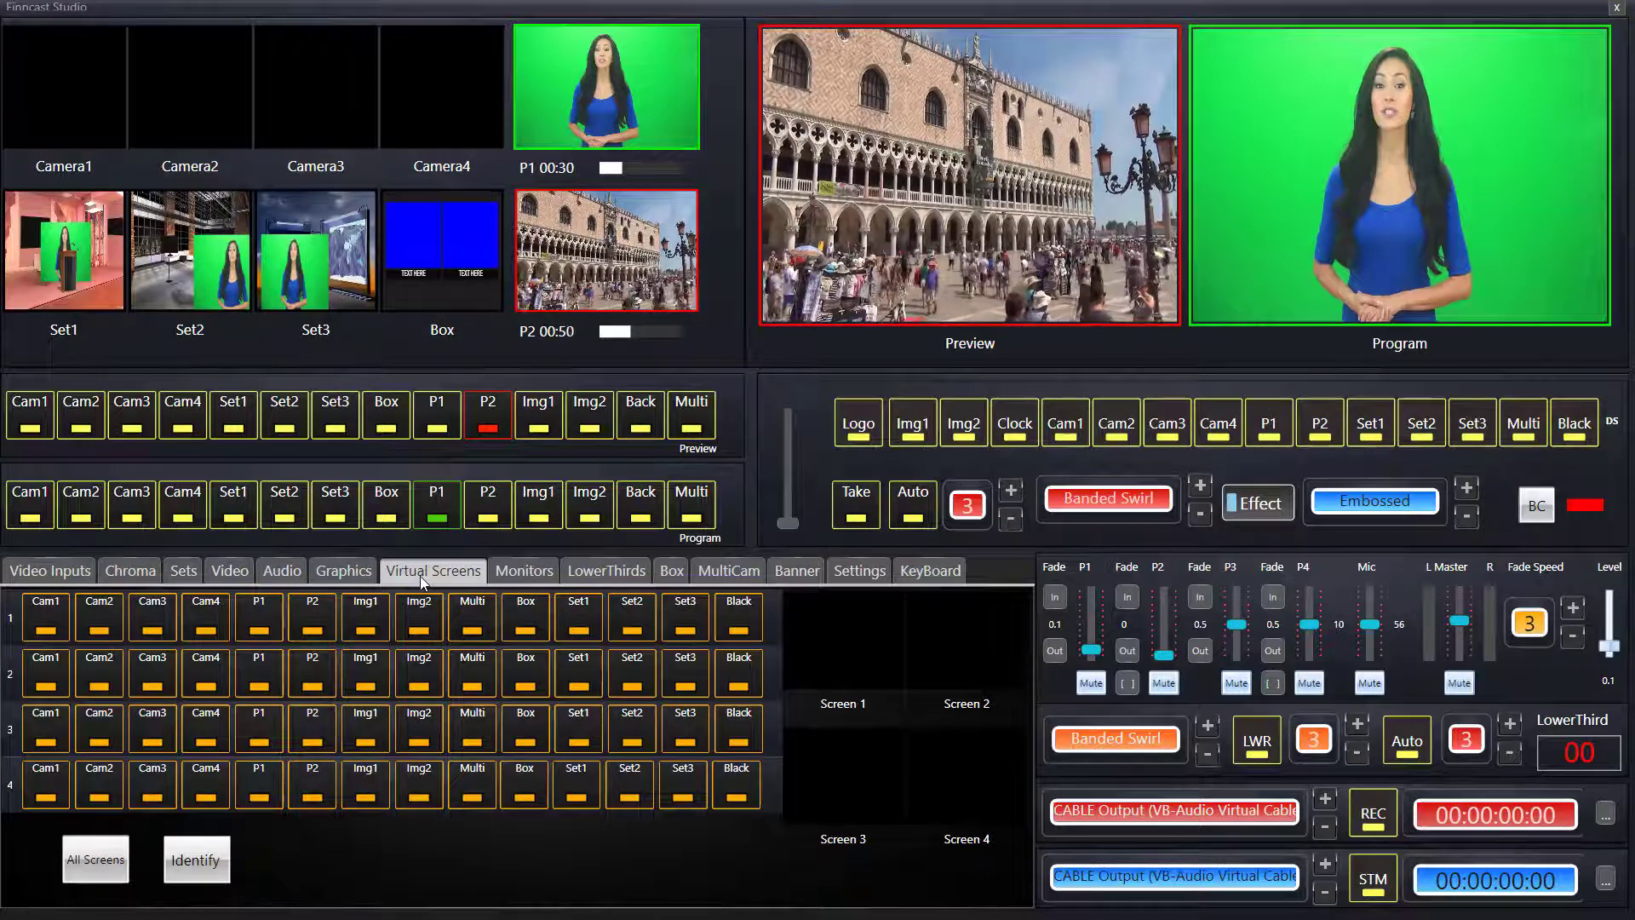
Step: Browse the Video, Virtual Screens and LowerThirds panels in turn
click(225, 572)
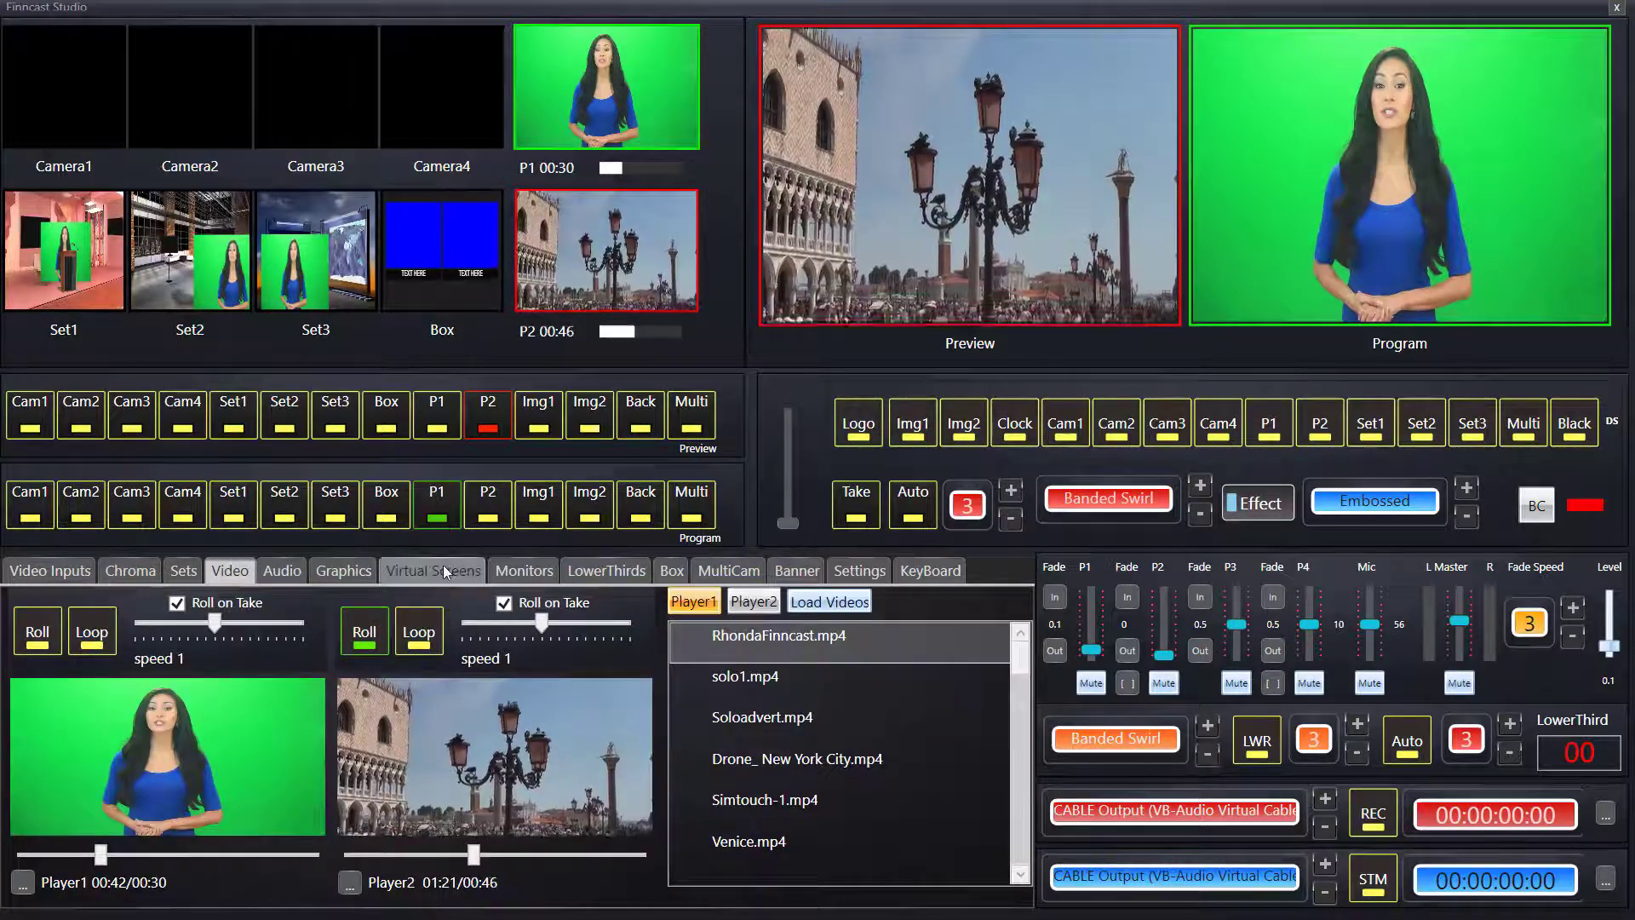
click(443, 566)
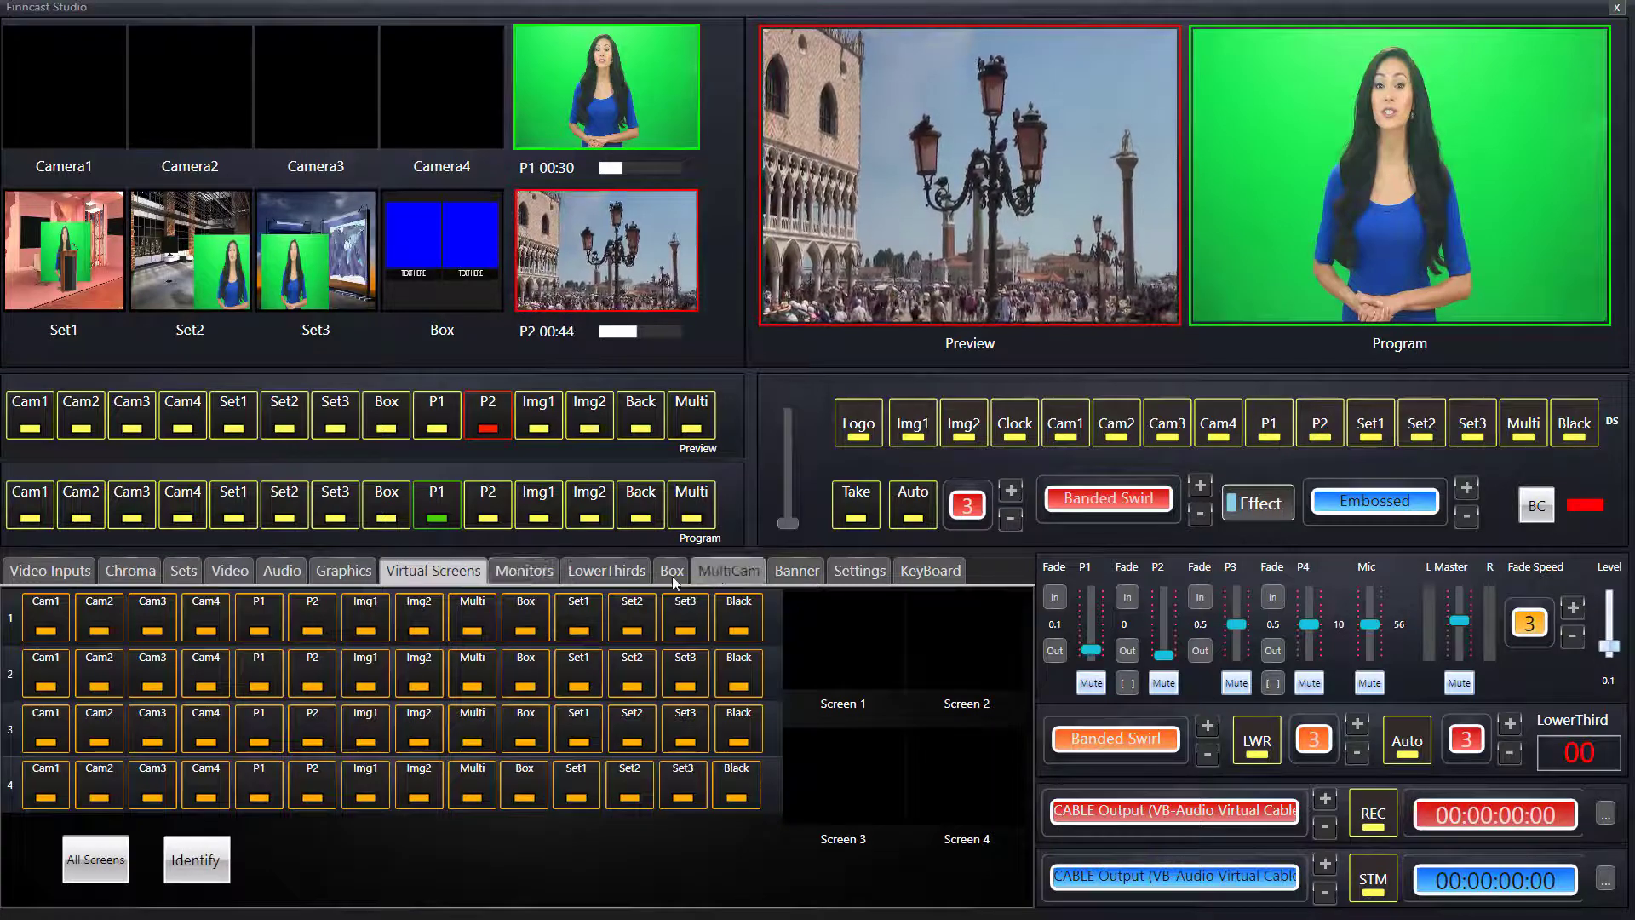
click(631, 577)
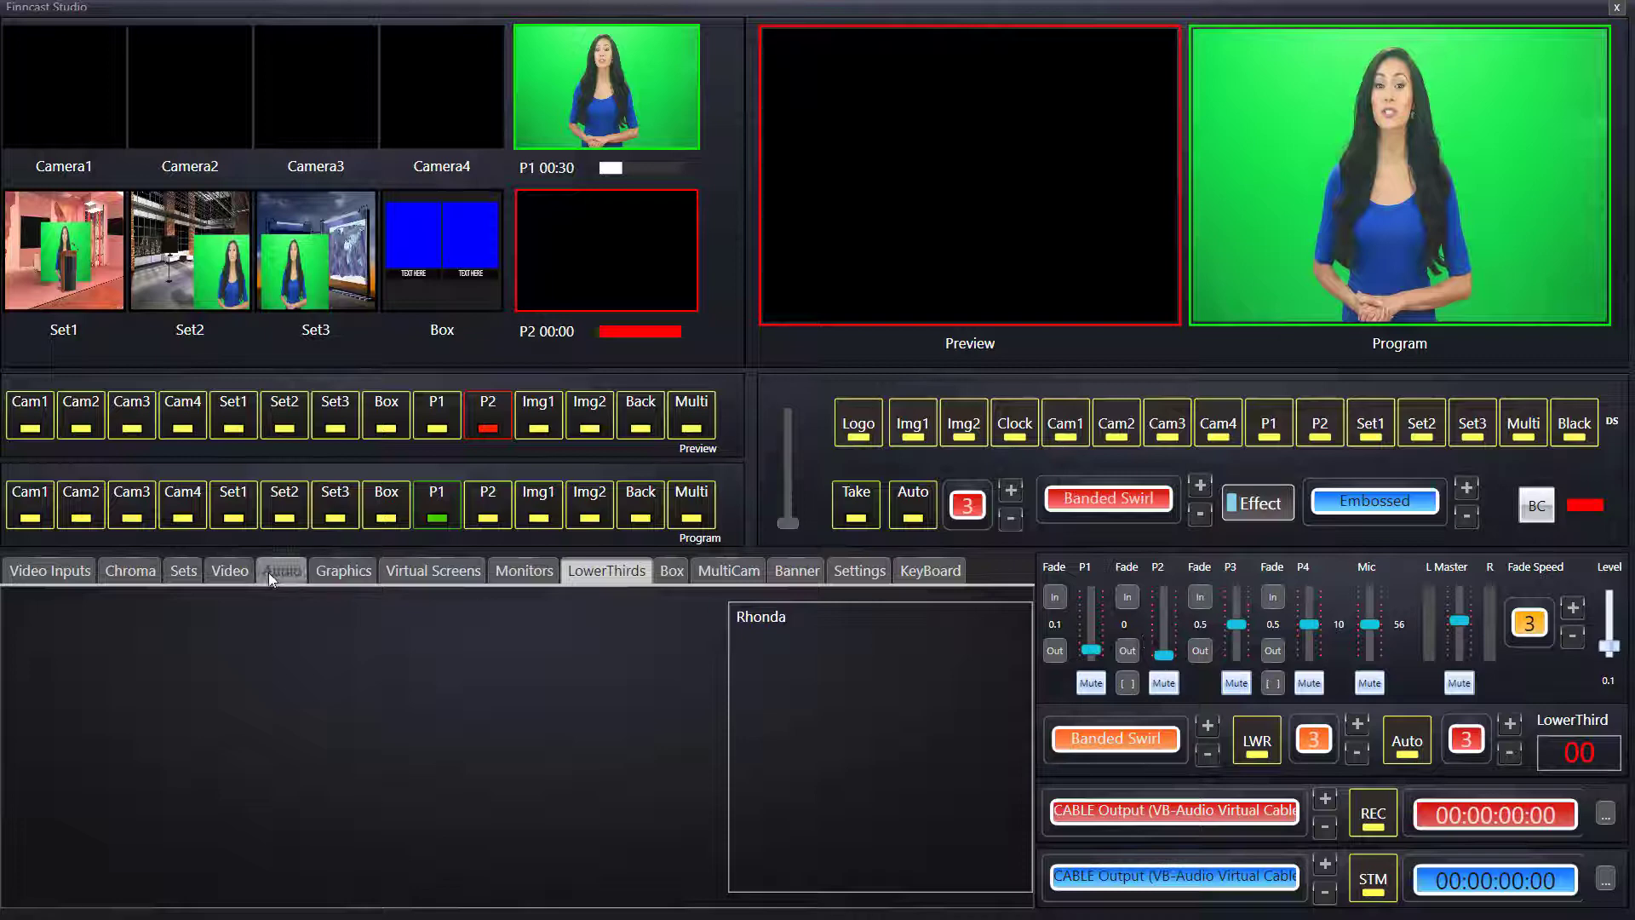
Step: Rewind the finished Venice clip to replay it and raise master output to 1
click(247, 575)
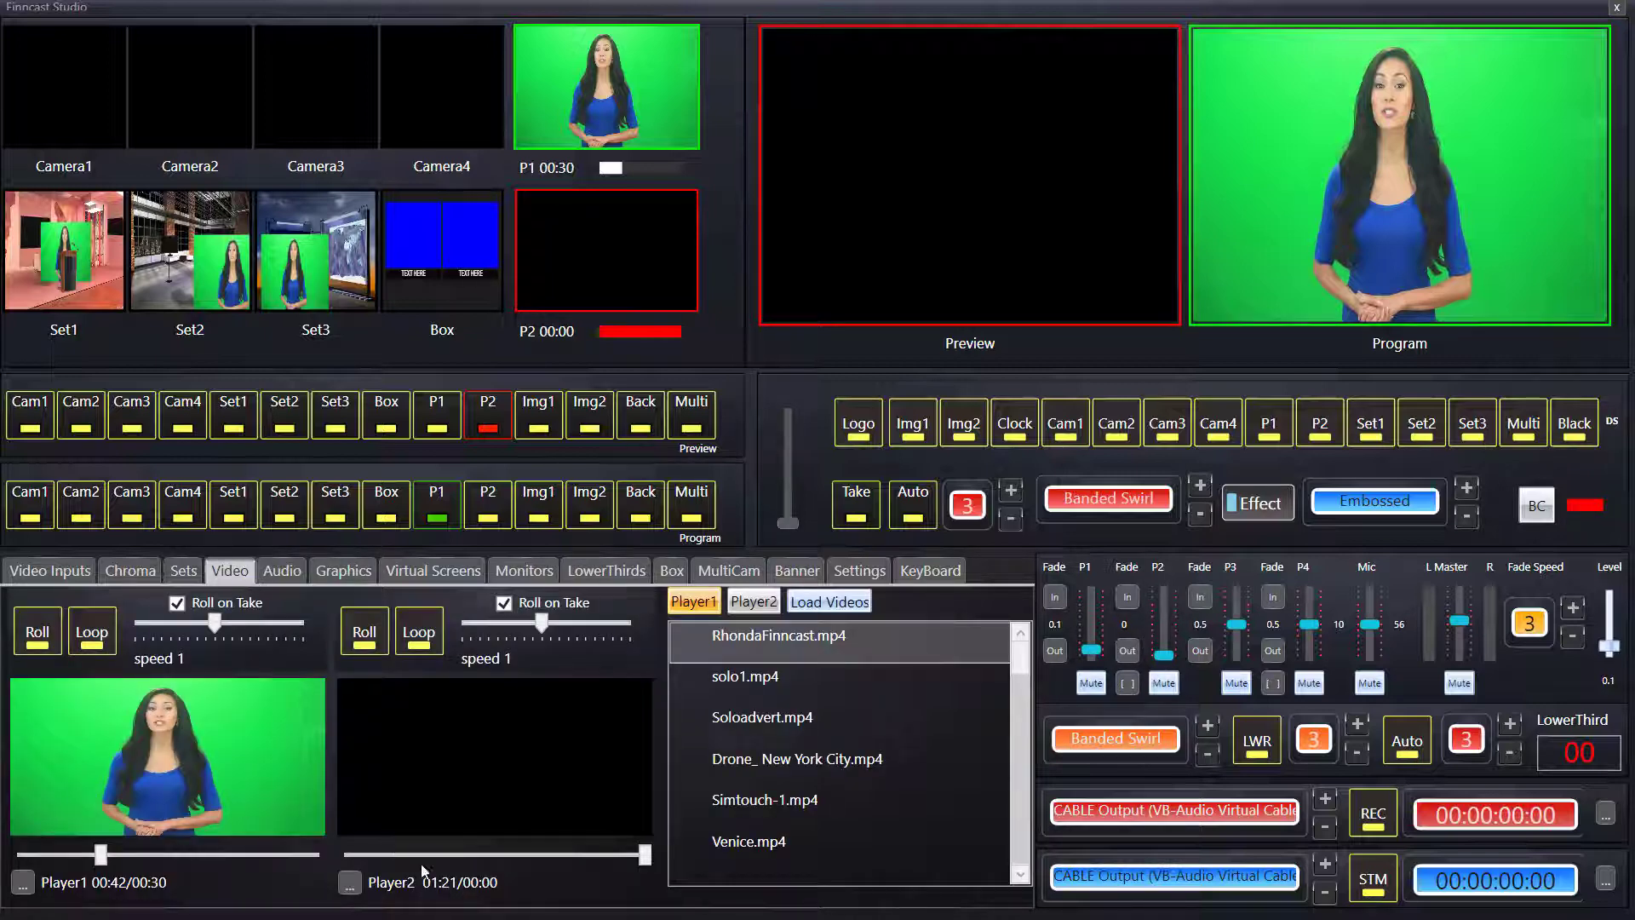
drag(645, 855, 500, 856)
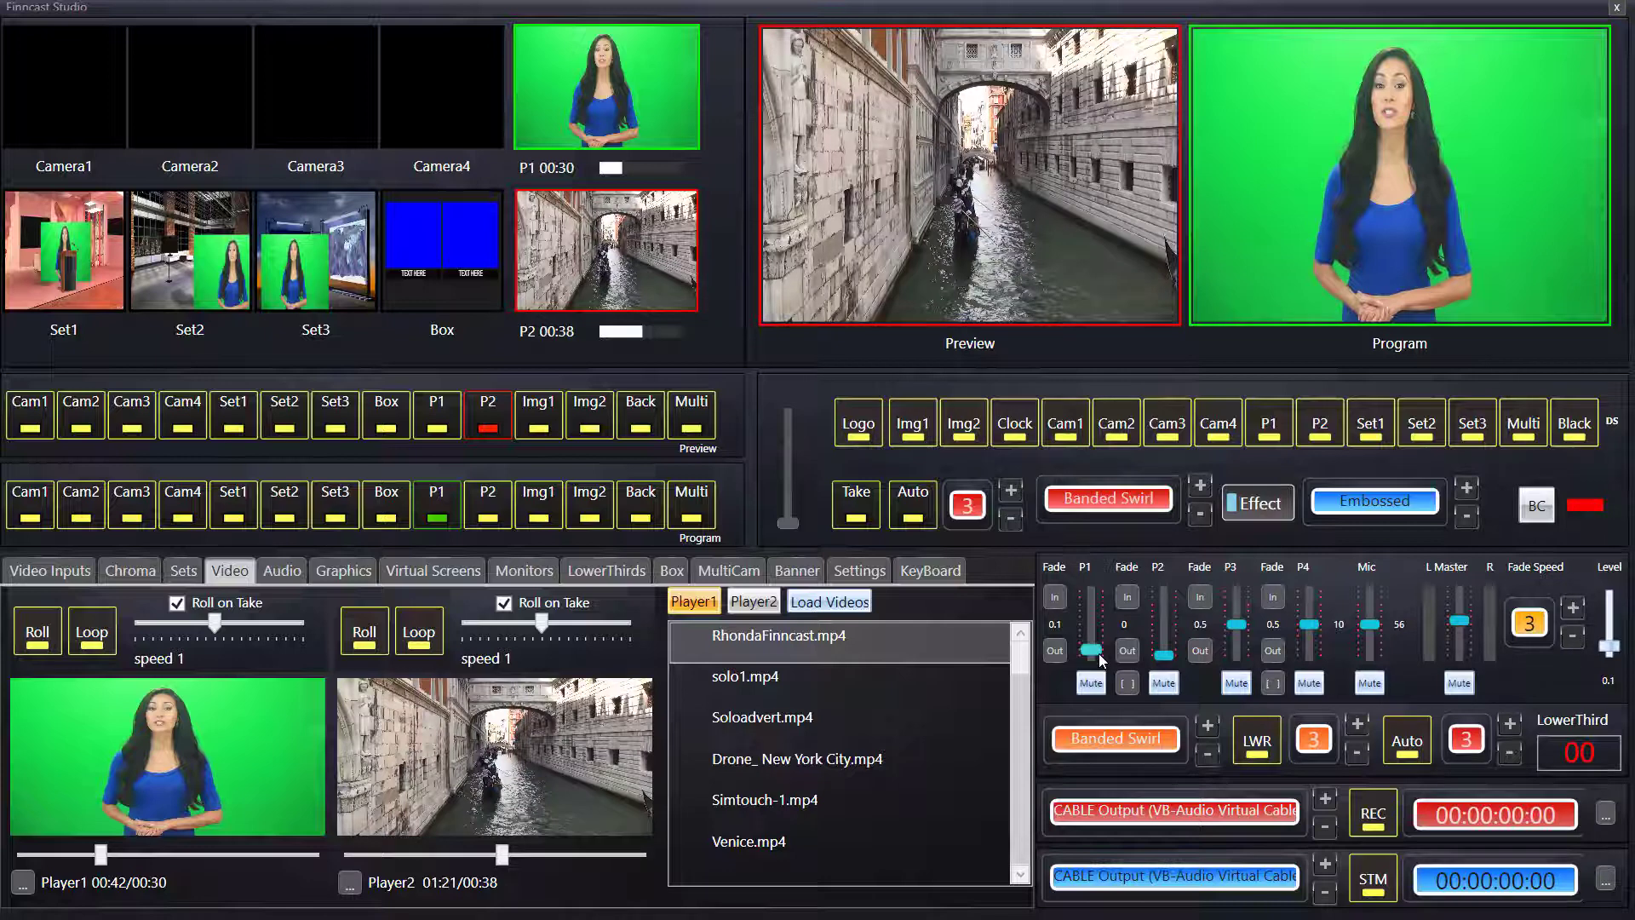
click(1609, 647)
drag(1611, 649, 1609, 594)
Step: Fade P1 audio in and out, increase the fade speed, then fade in and out again
click(1054, 599)
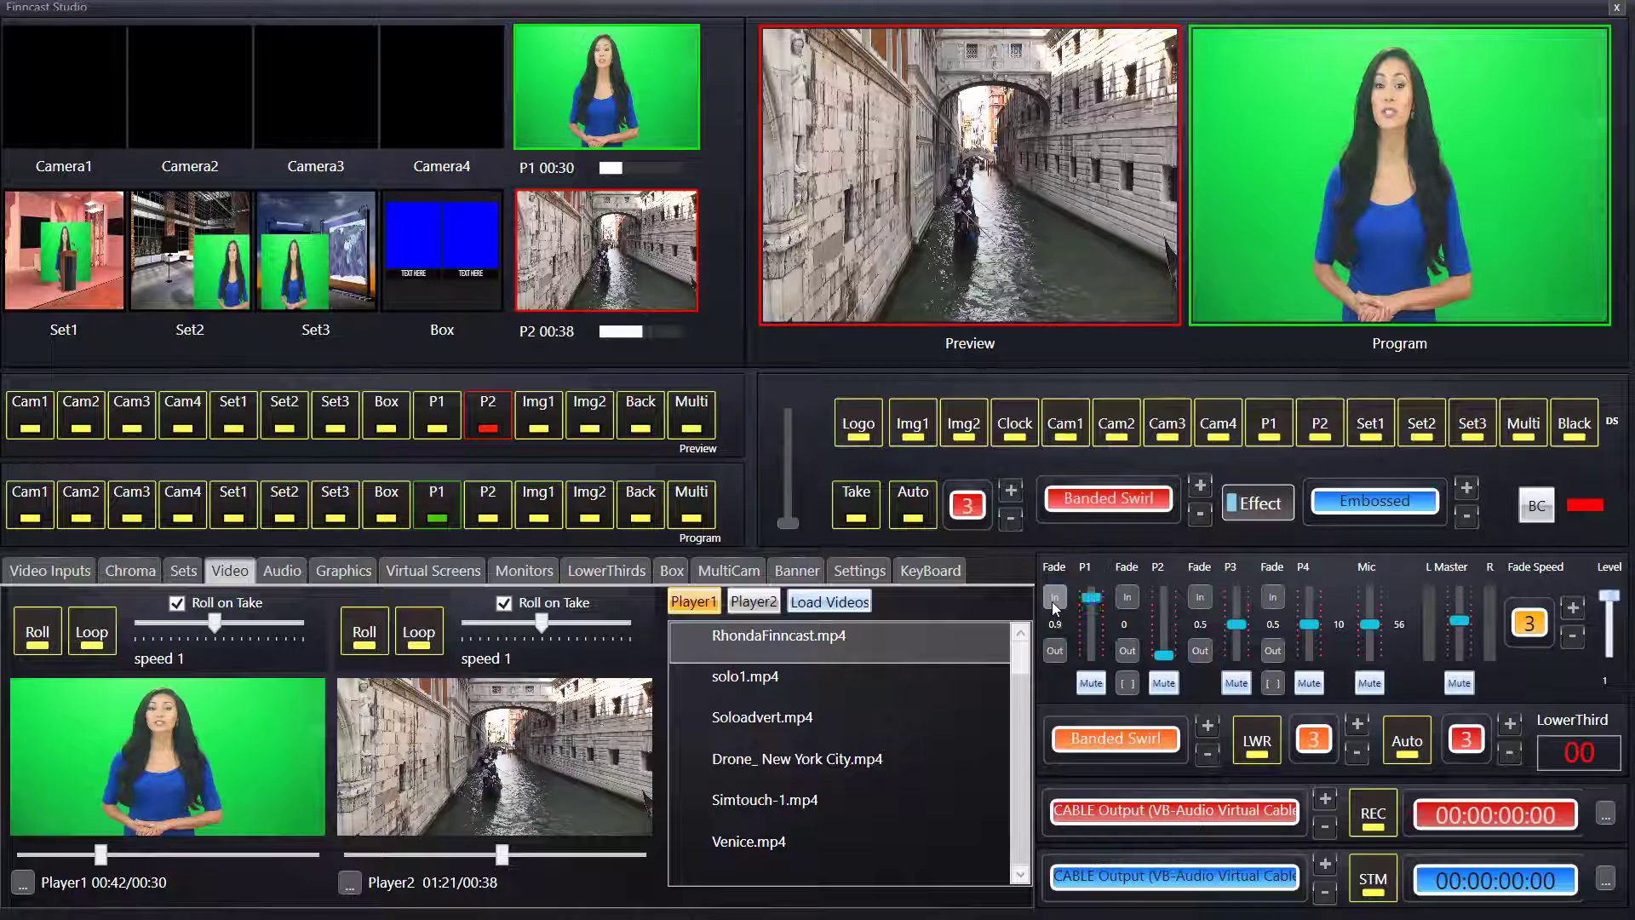
click(1055, 651)
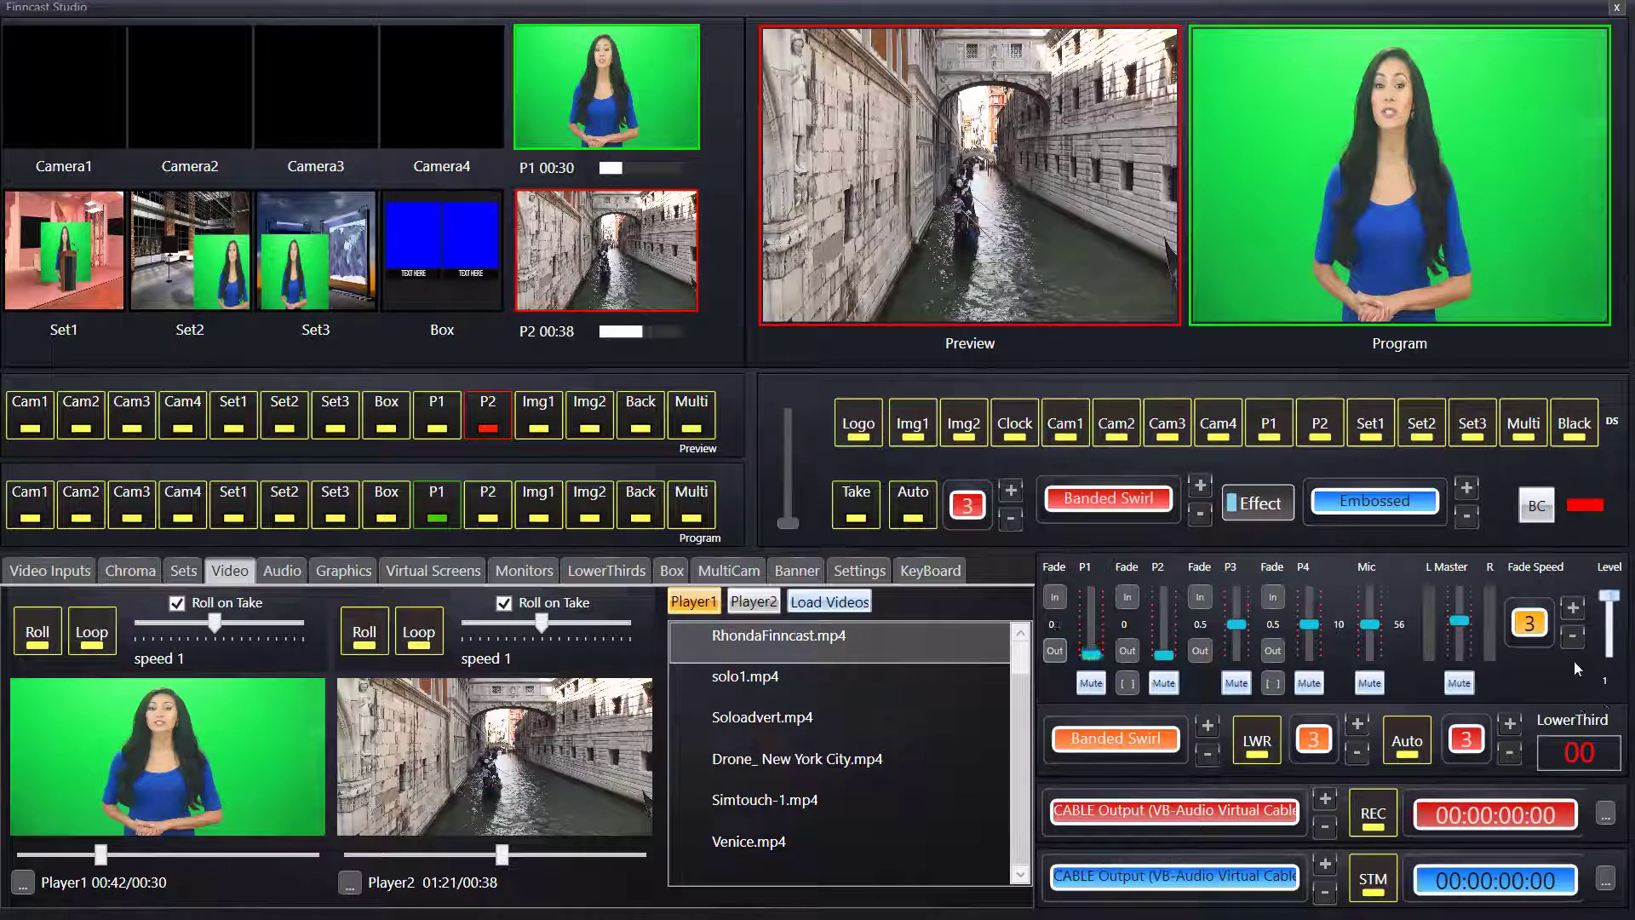
click(1573, 608)
click(1573, 608)
click(1573, 608)
click(1573, 608)
click(1574, 608)
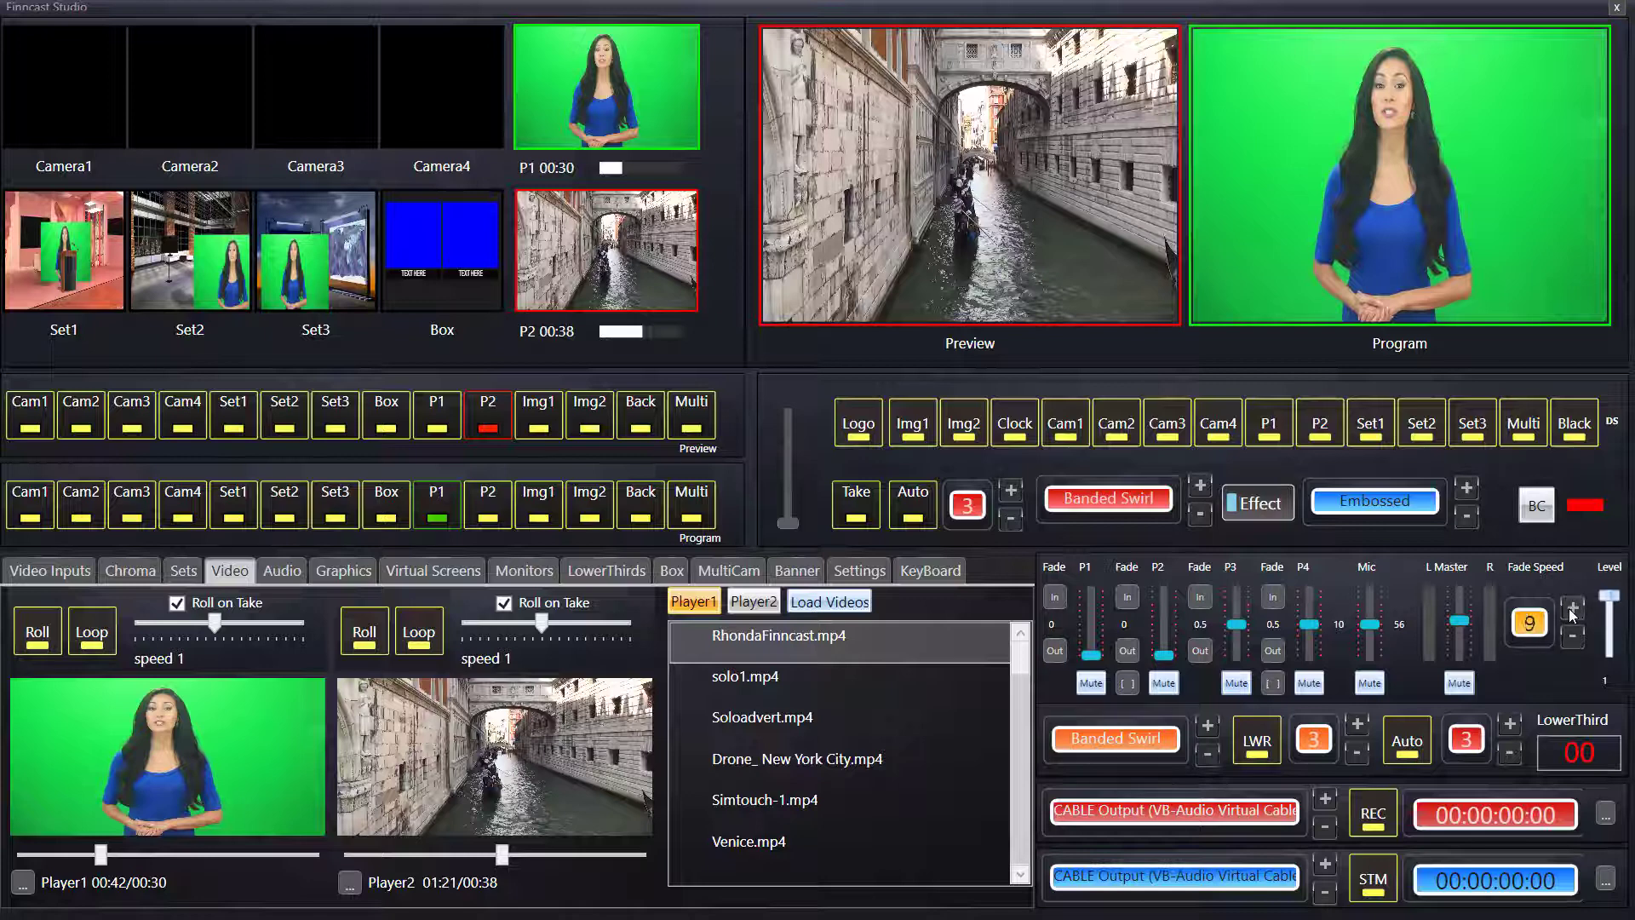
click(1062, 599)
click(1055, 656)
Step: Lower the master output level to about 0.5 and fade P1 audio back in
click(1610, 597)
drag(1616, 601, 1616, 629)
click(1056, 598)
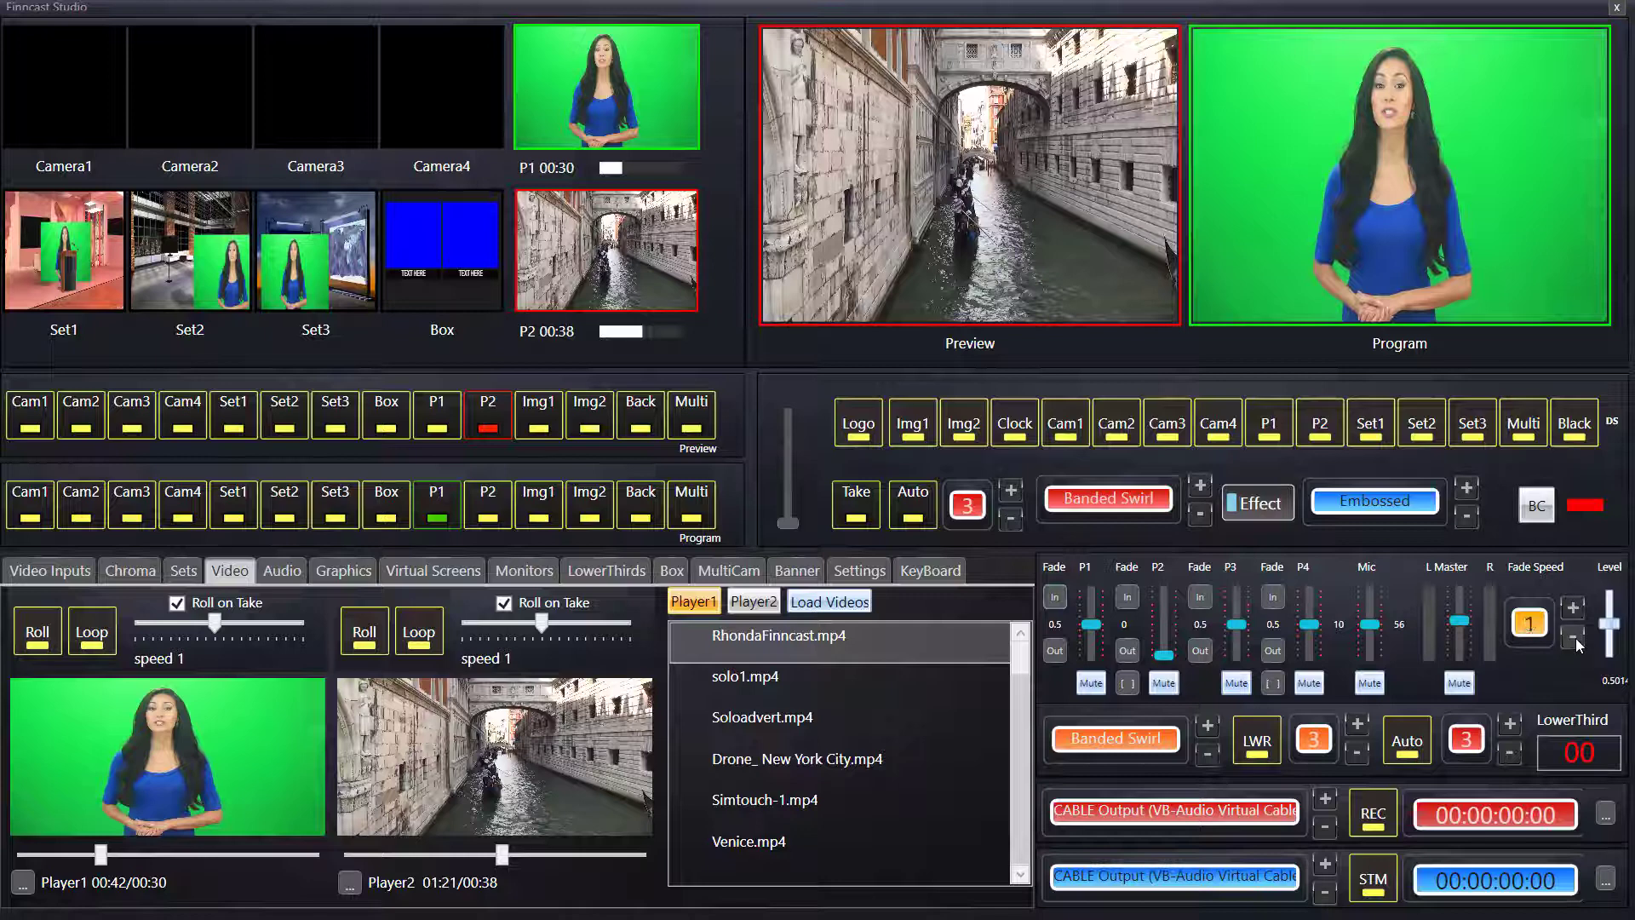
Step: Set fade speed to 3 and crossfade the audio from P1 to P2 and back
click(1571, 615)
click(1571, 615)
click(1572, 615)
click(1127, 683)
click(1127, 683)
Step: Restart the Venice and presenter clips playing from slightly earlier points
drag(512, 856, 423, 856)
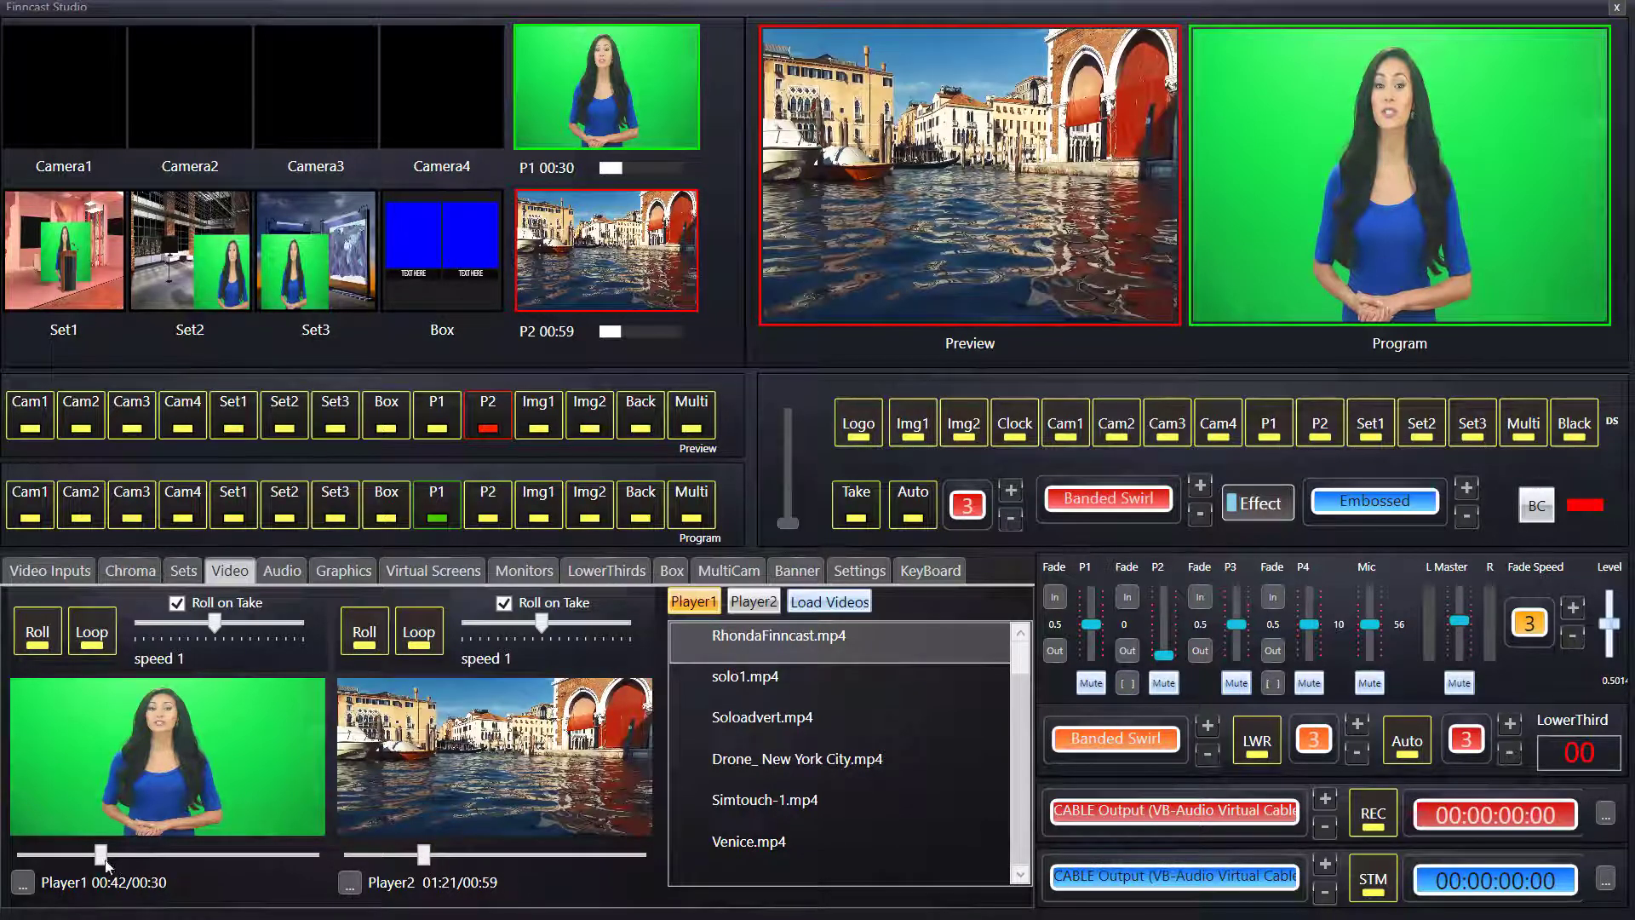
drag(106, 864, 48, 850)
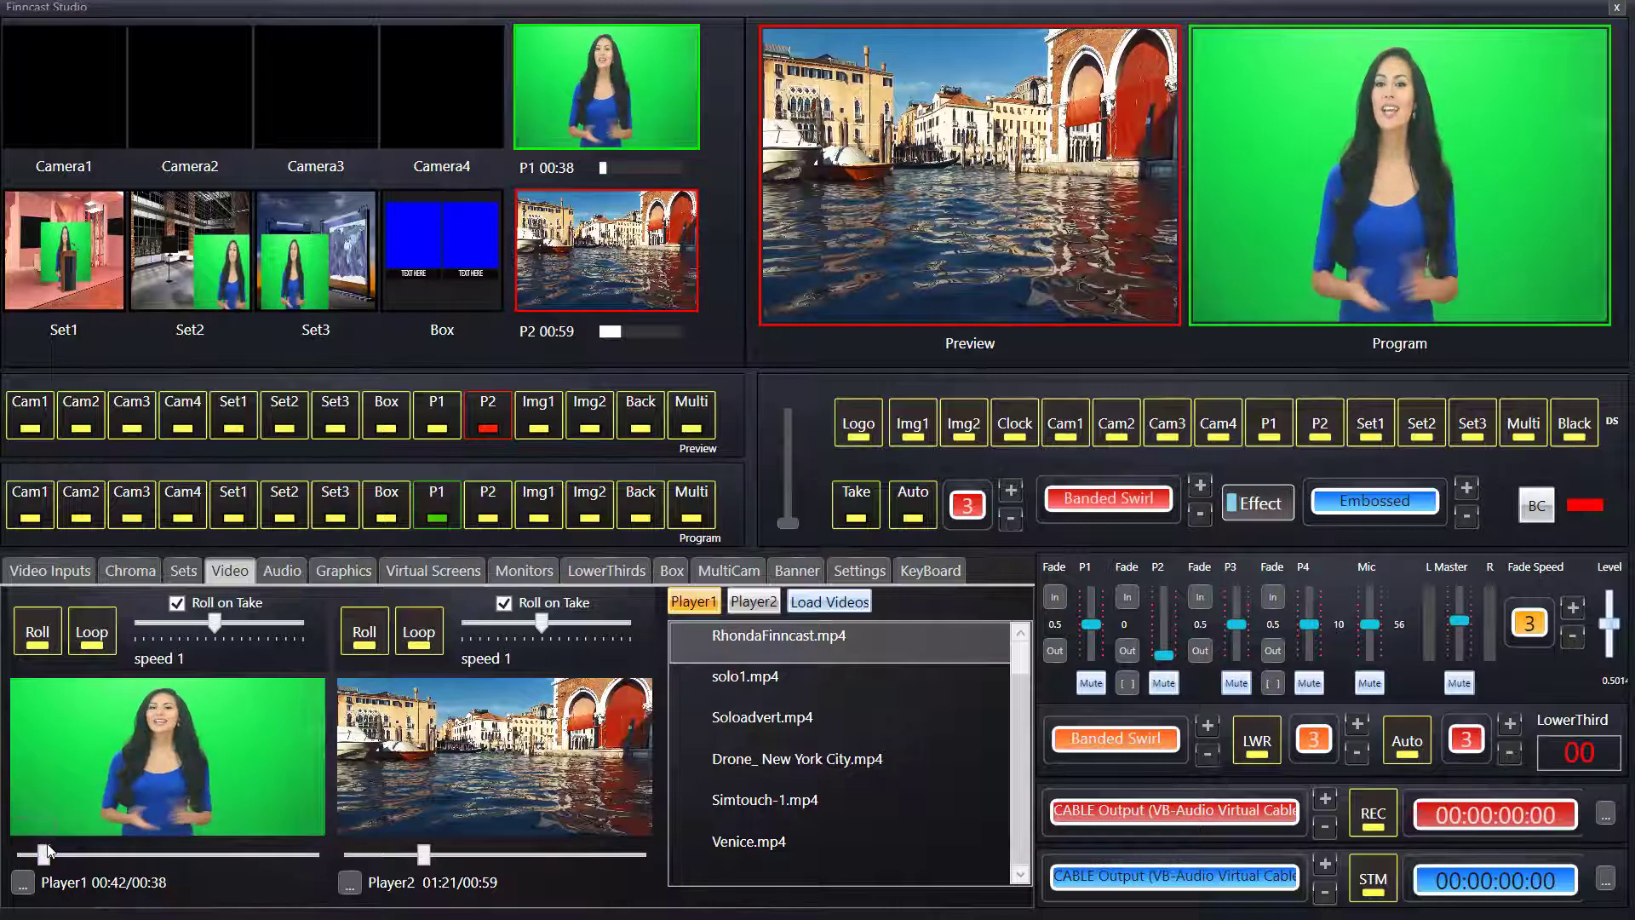
click(34, 632)
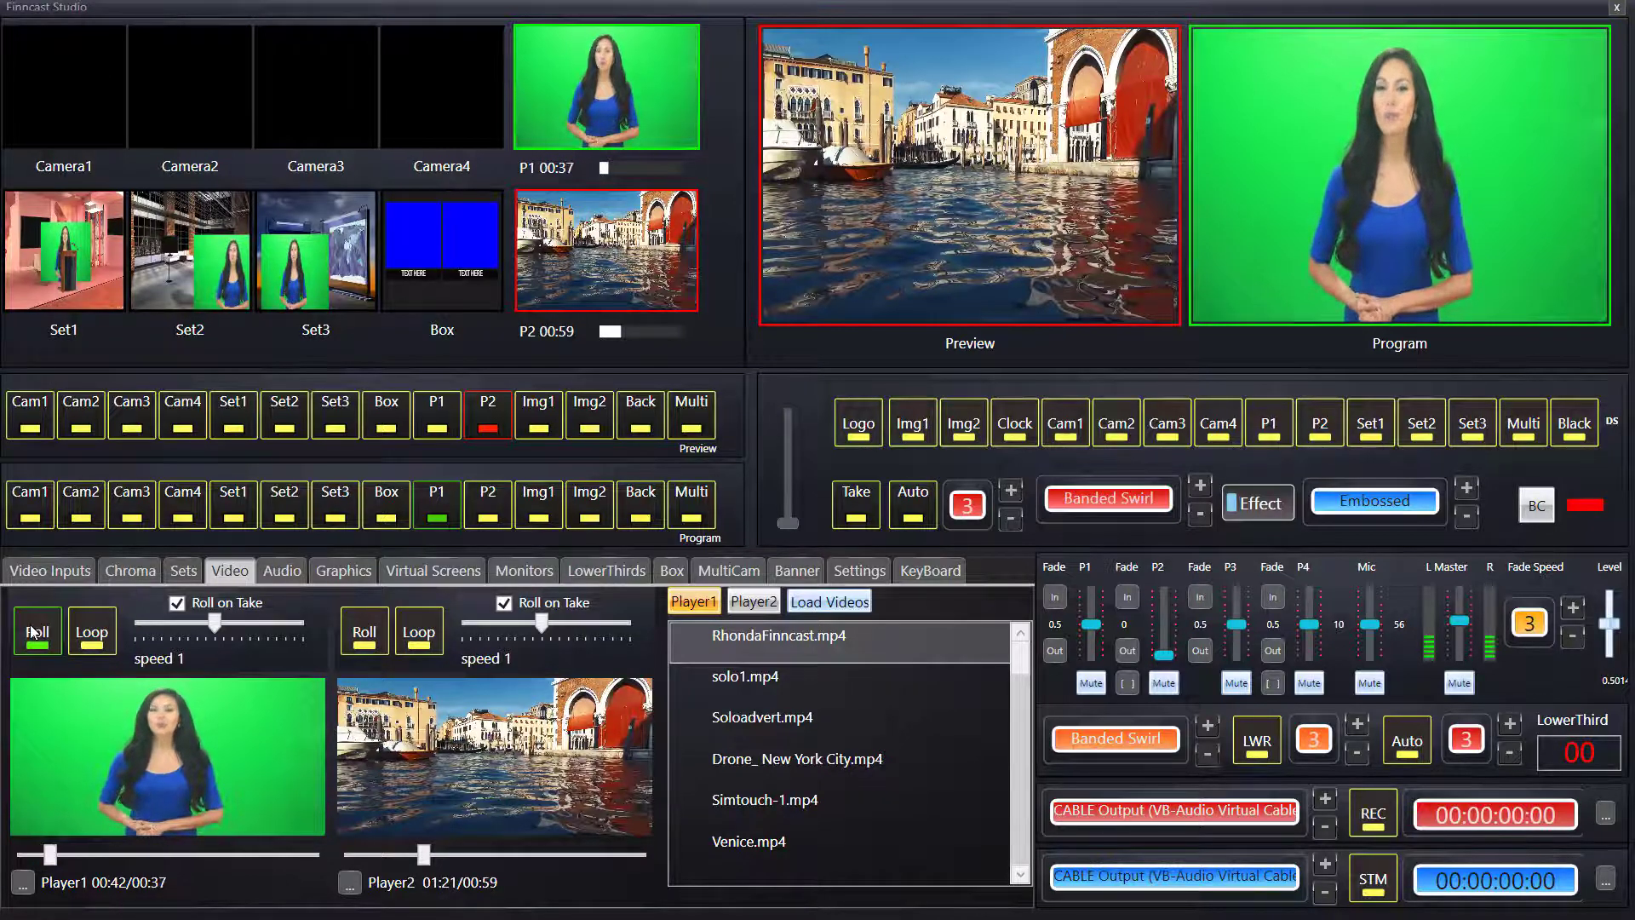
key(2)
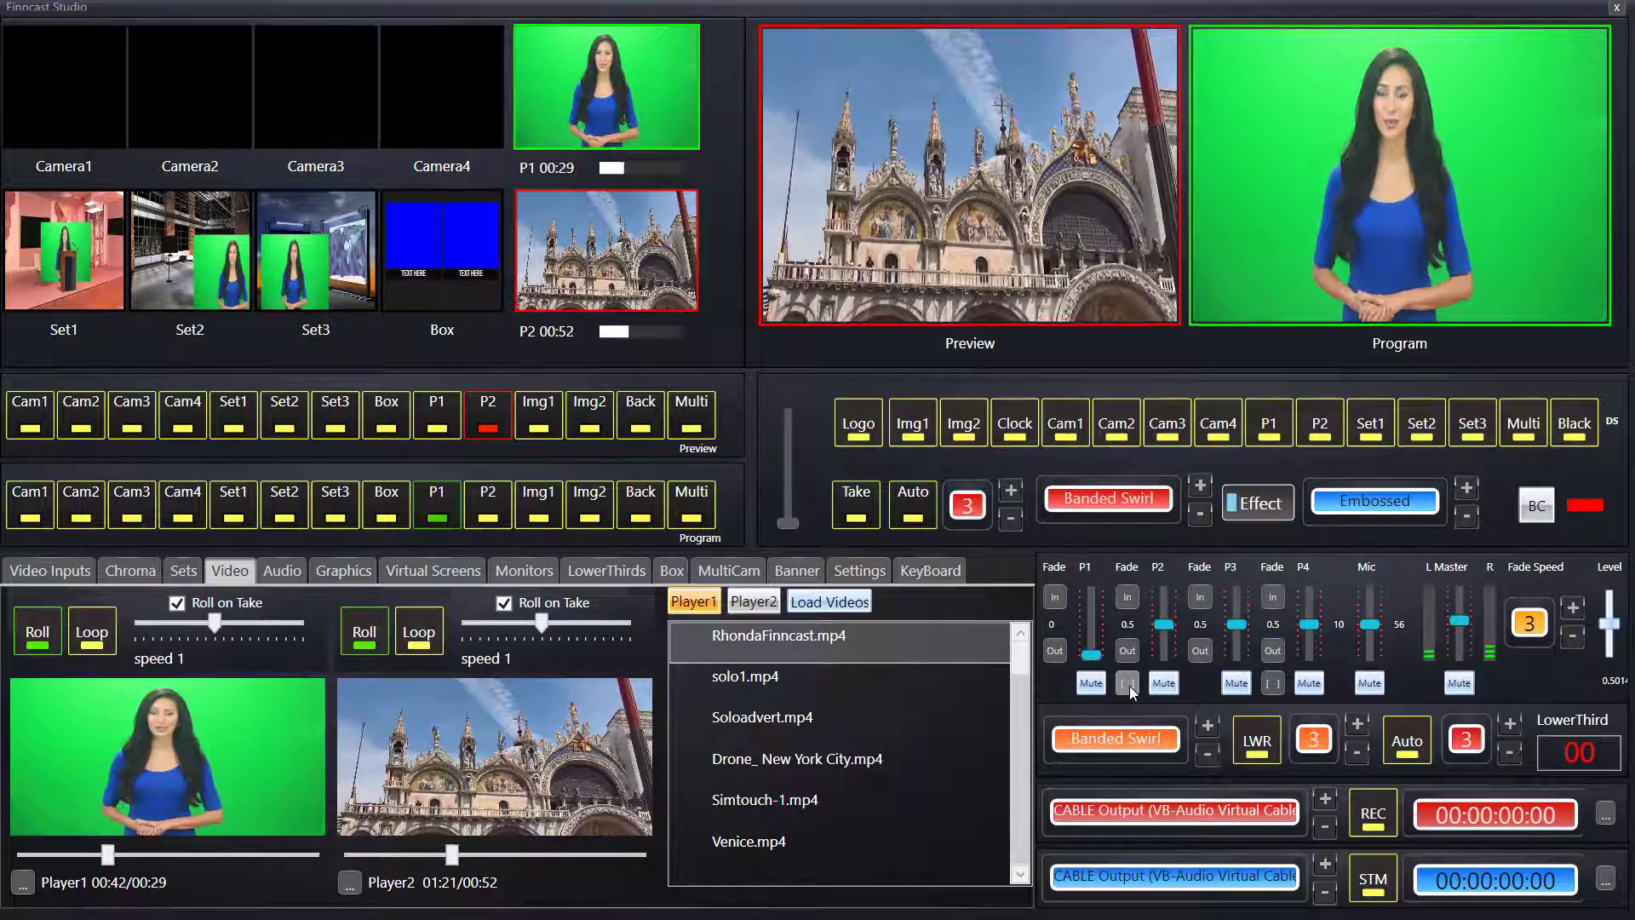
Step: Crossfade the audio between P1 and P2 and raise the fade speed to 9
click(1128, 685)
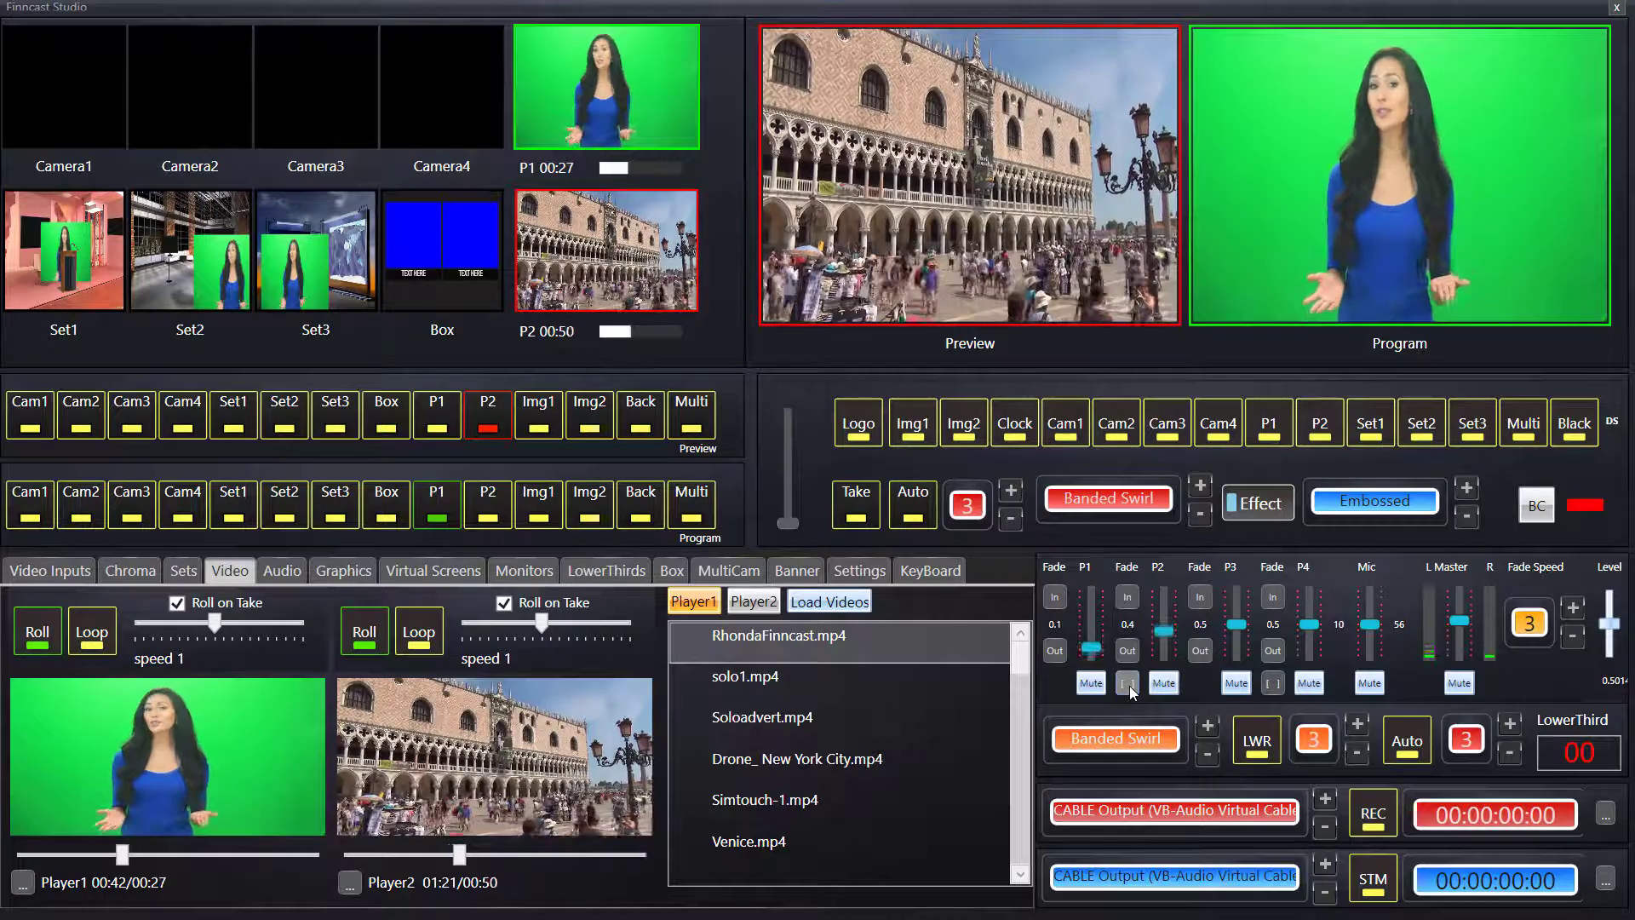
click(1574, 609)
click(1574, 609)
click(1574, 609)
click(1574, 609)
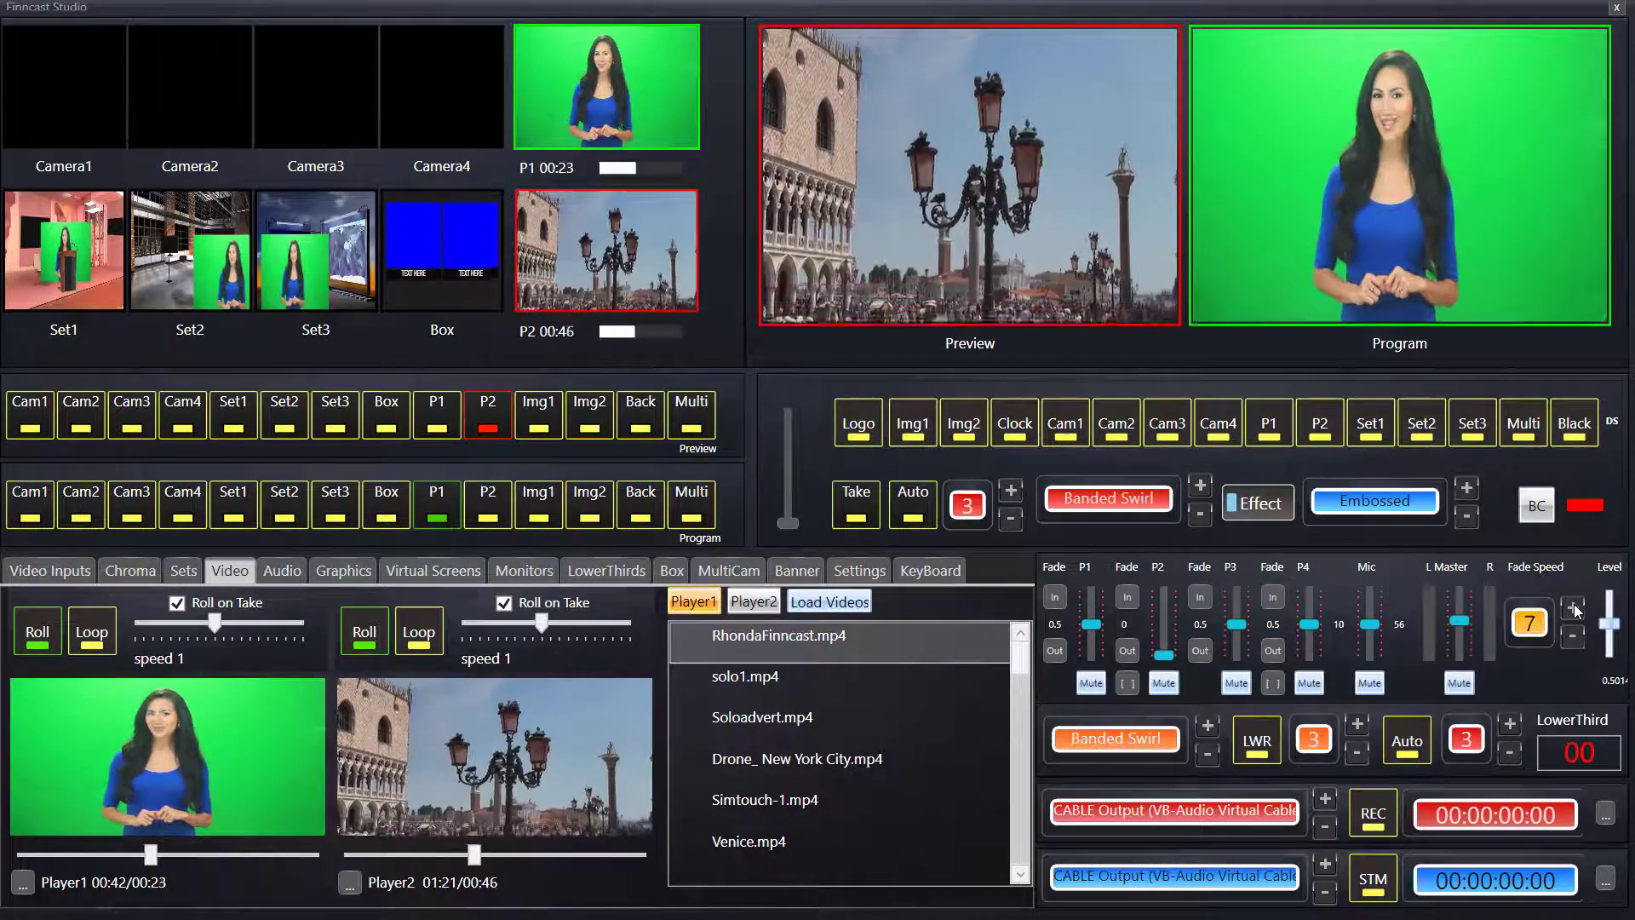
click(1575, 609)
click(1574, 609)
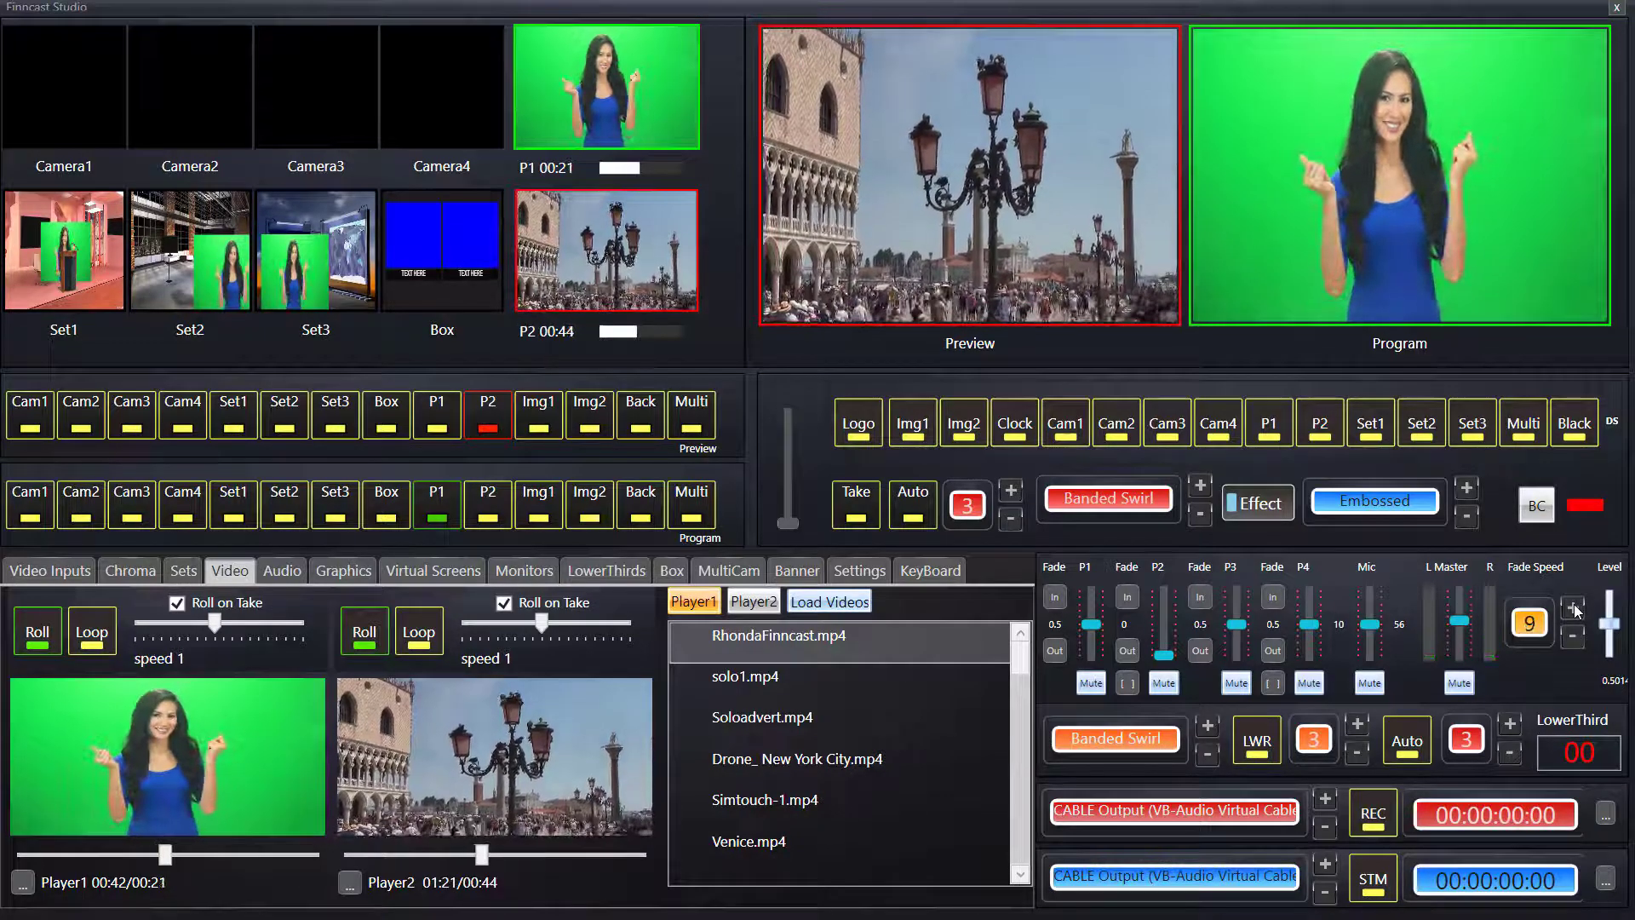
click(1574, 609)
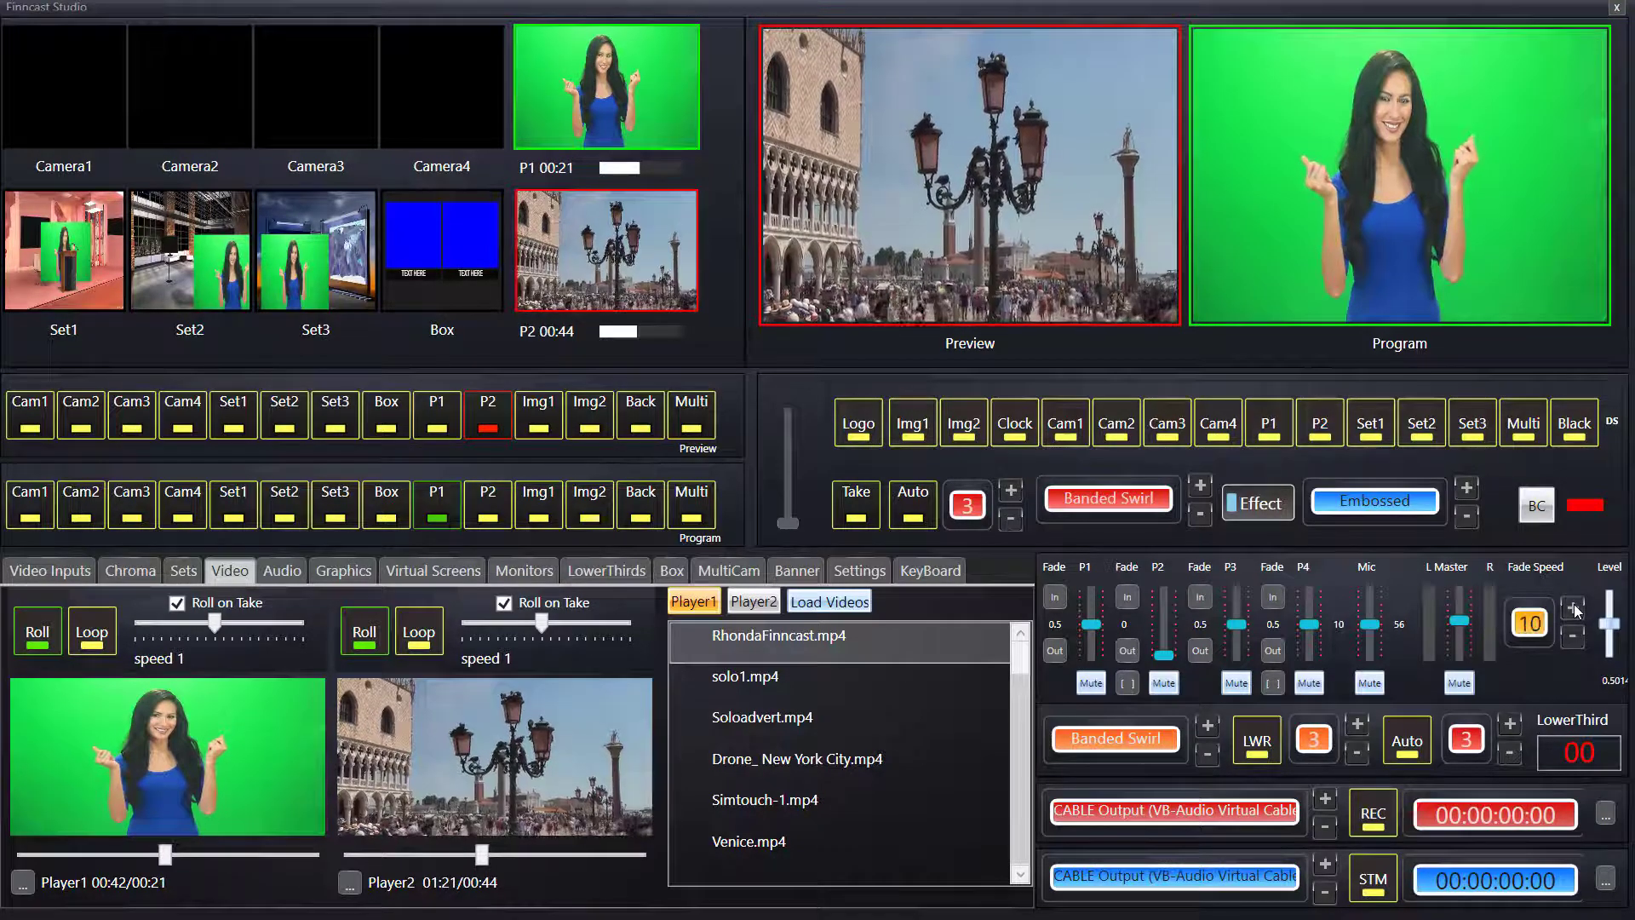
Step: Crossfade audio to P2 and slow the P1 presenter clip to speed 0.3
click(1122, 683)
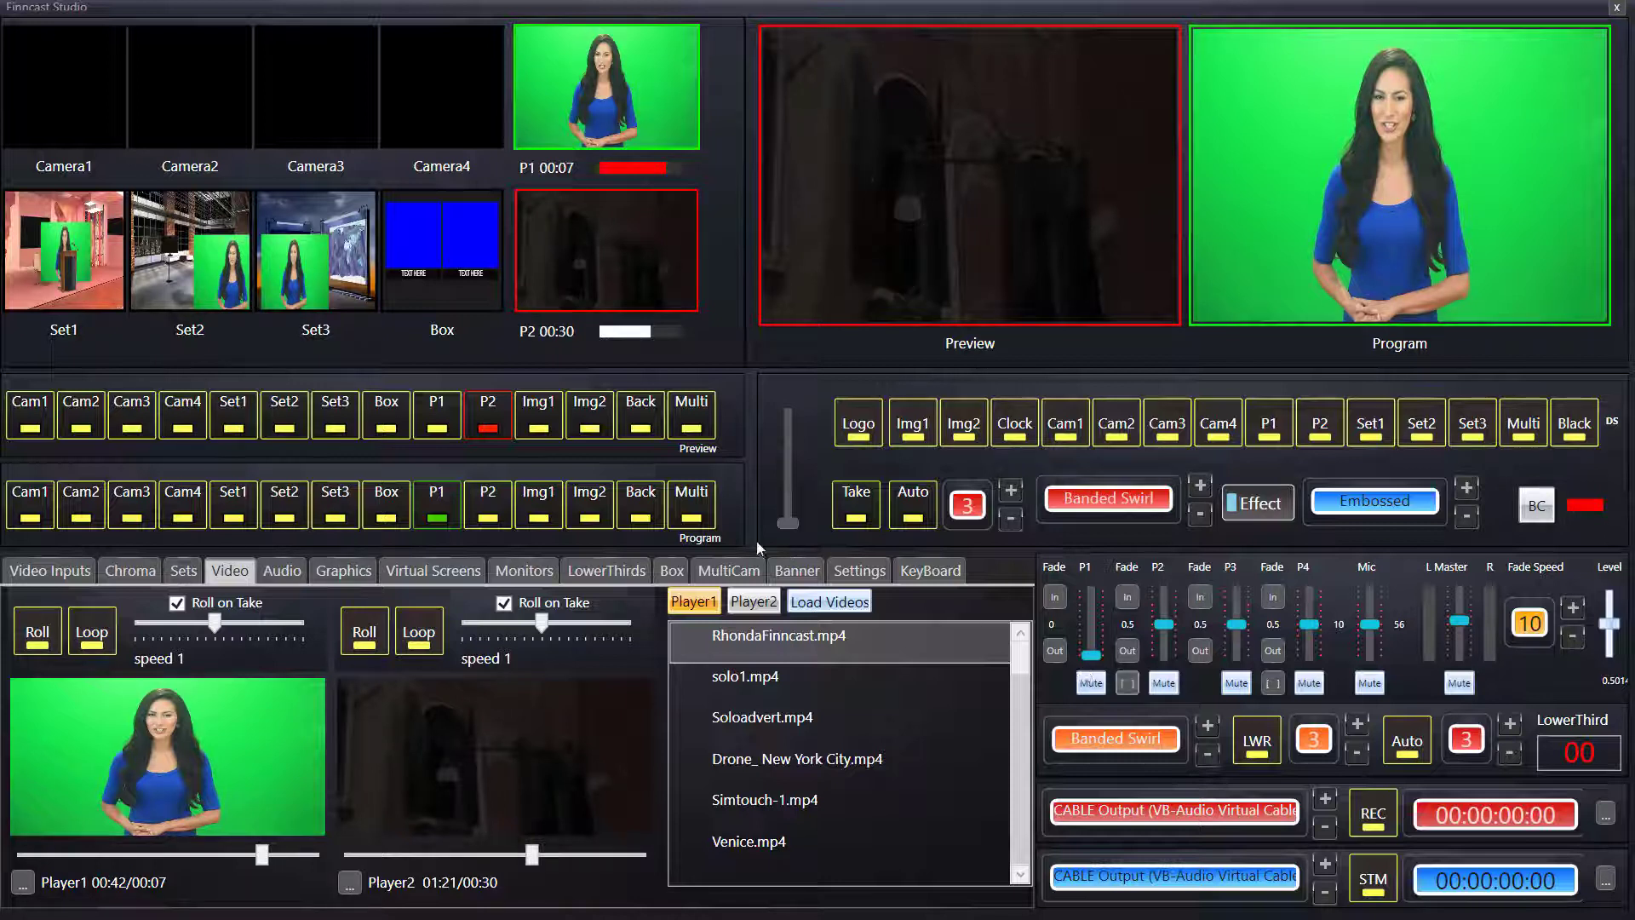
drag(220, 618, 164, 630)
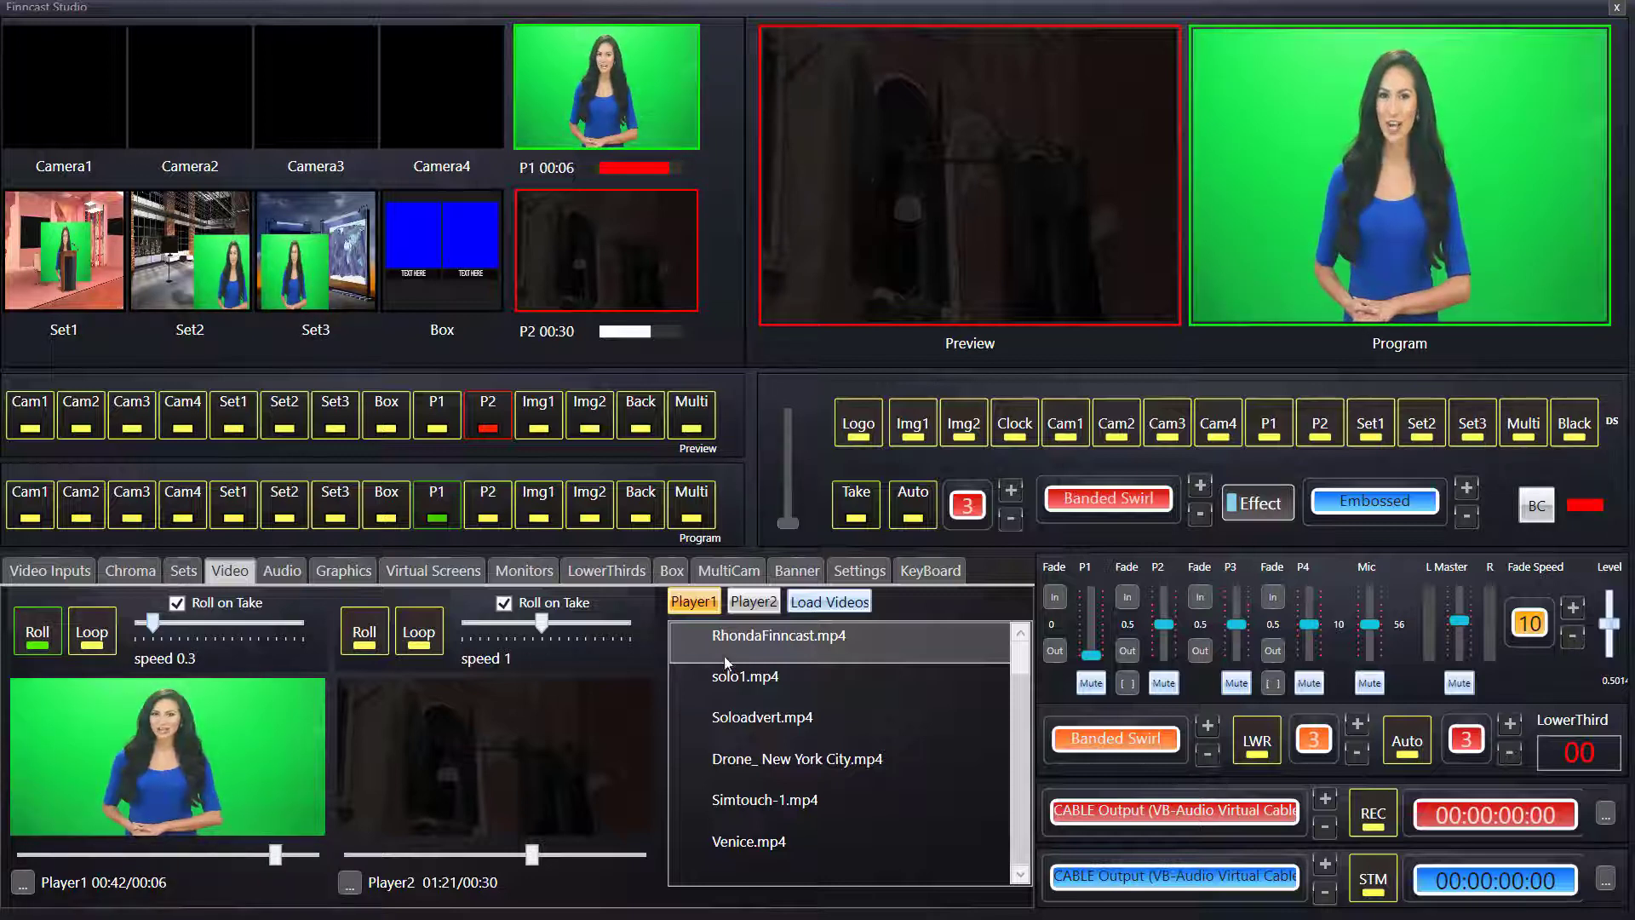
Step: Fade the P1 presenter audio in from silence up to 0.5
click(1055, 598)
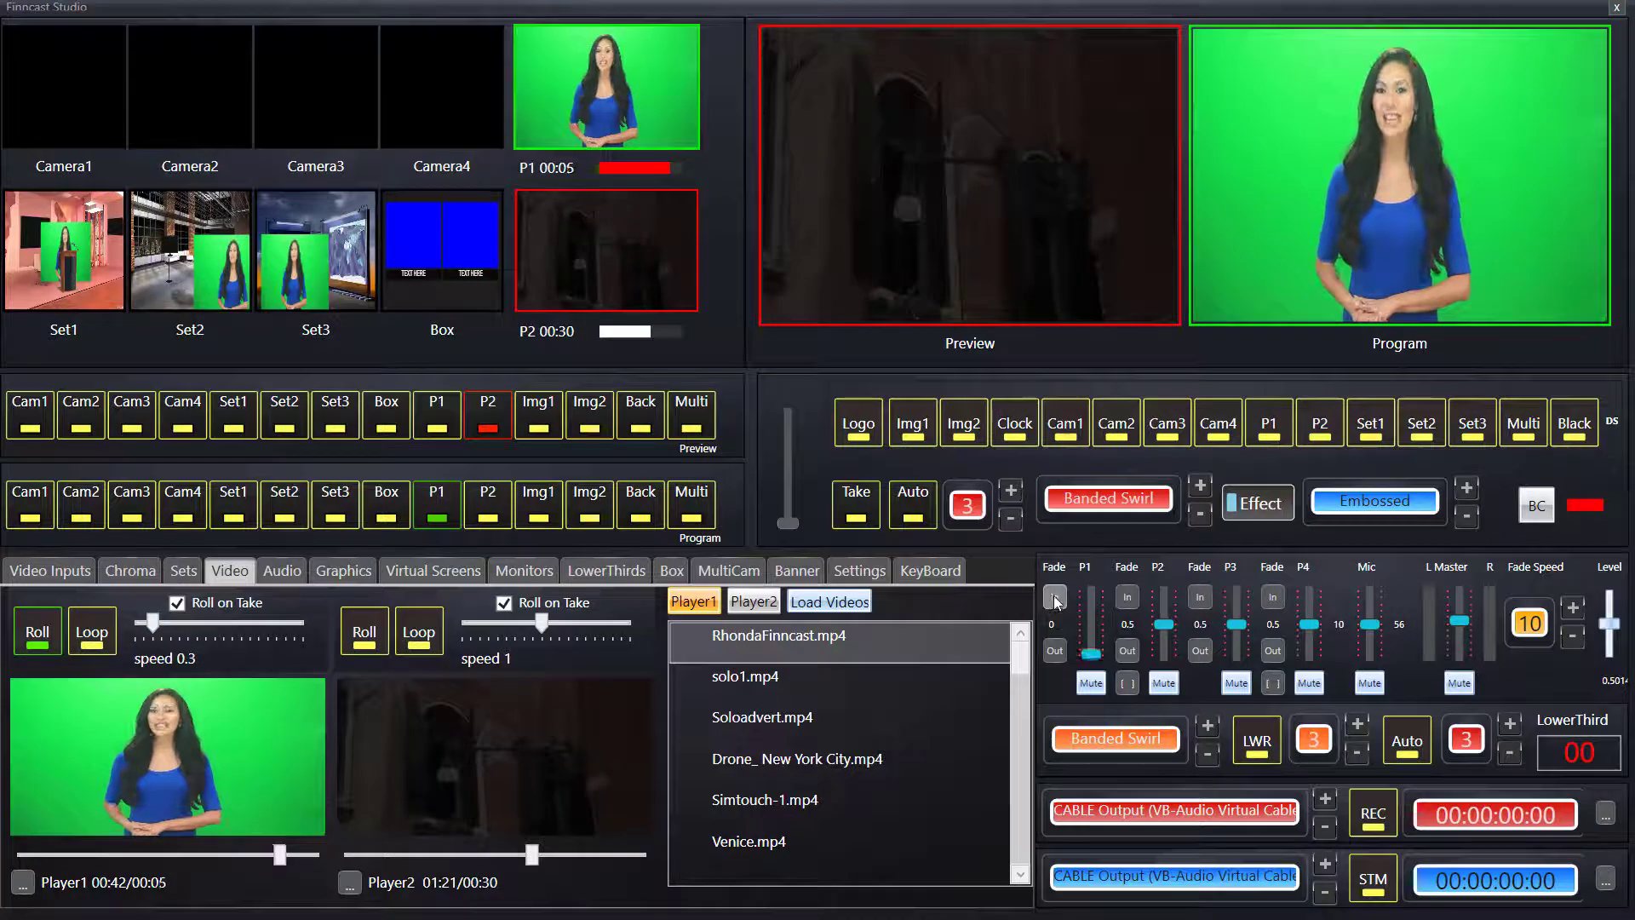